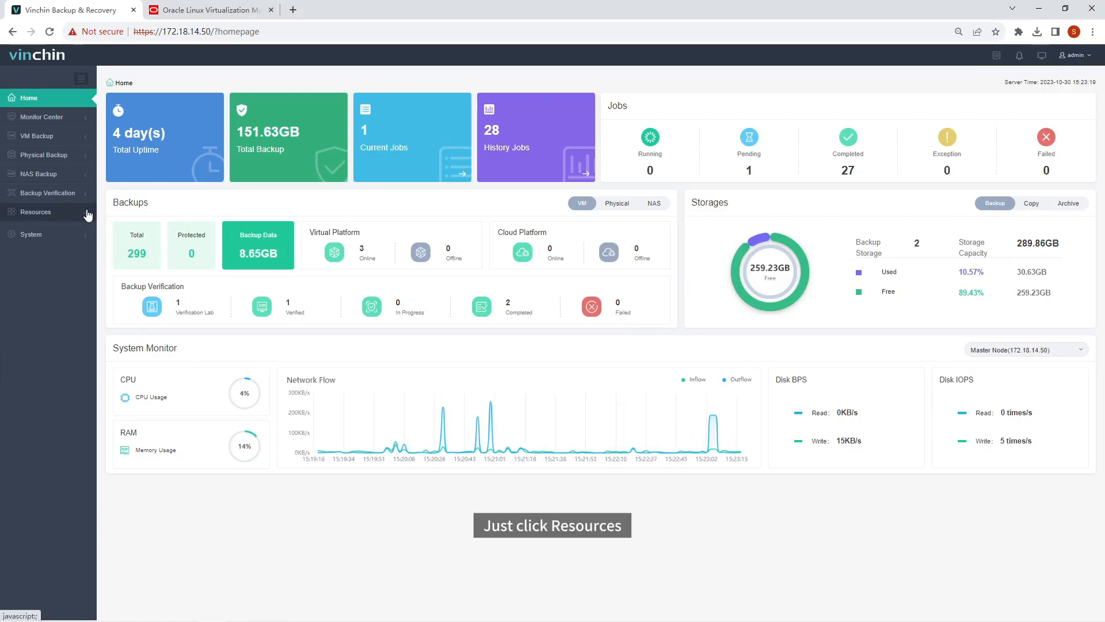
Open the Virtual Platform list under Resources > Virtual Infrastructure
left_click(23, 212)
left_click(78, 245)
left_click(73, 260)
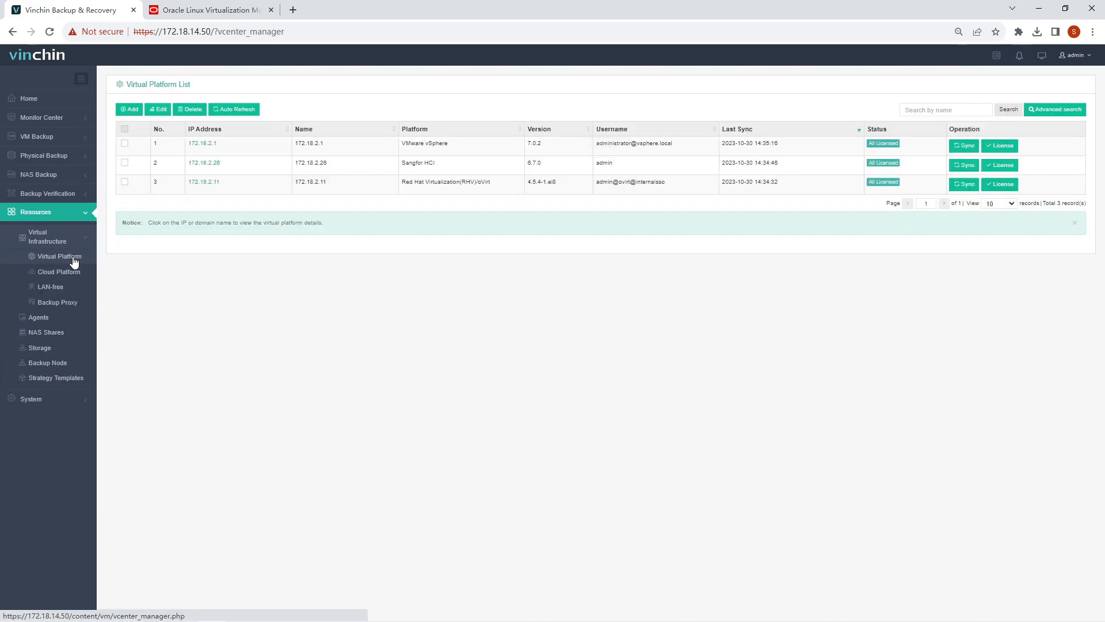
Add an OLVM virtual platform at 172.18.2.13 with the administrator username and password
left_click(130, 109)
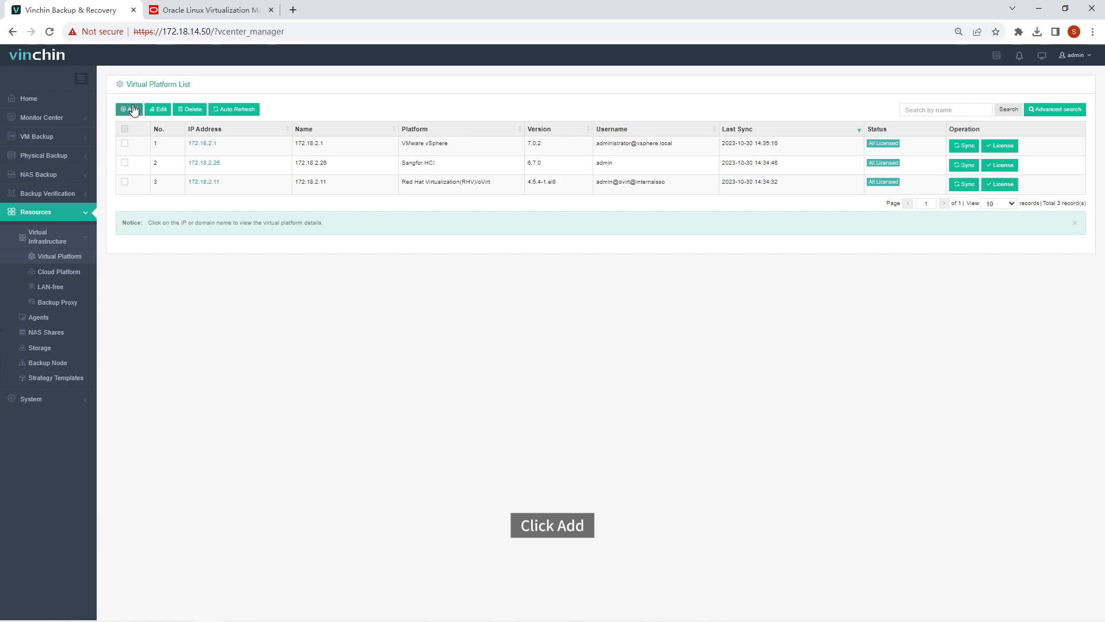
left_click(505, 151)
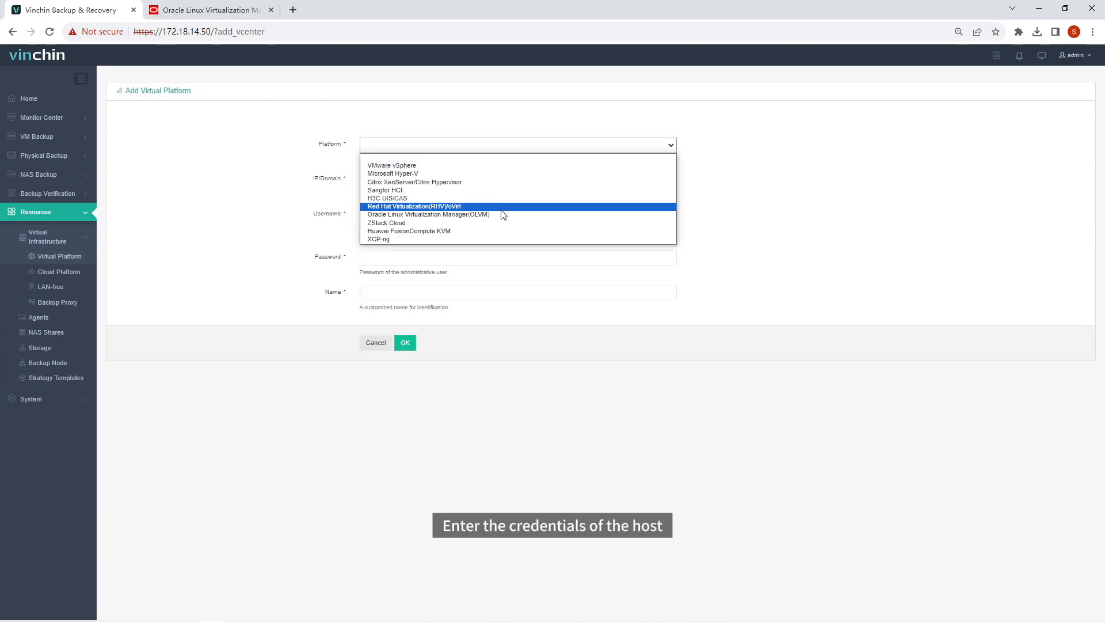
left_click(501, 214)
left_click(503, 185)
type("172.18.2.13")
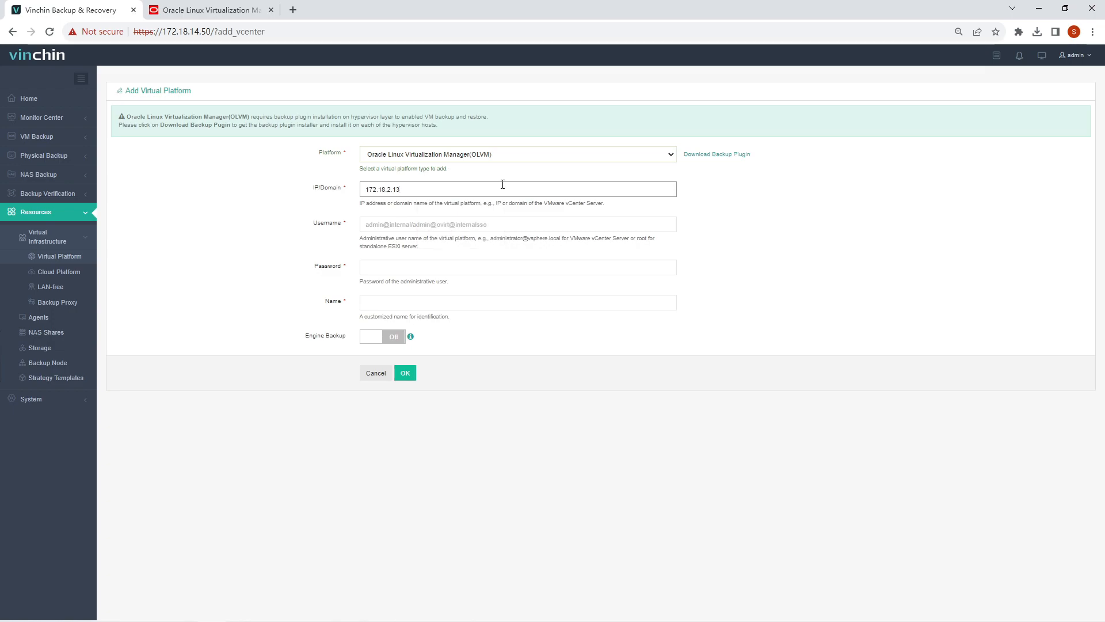
key("Tab")
type("admin@interna")
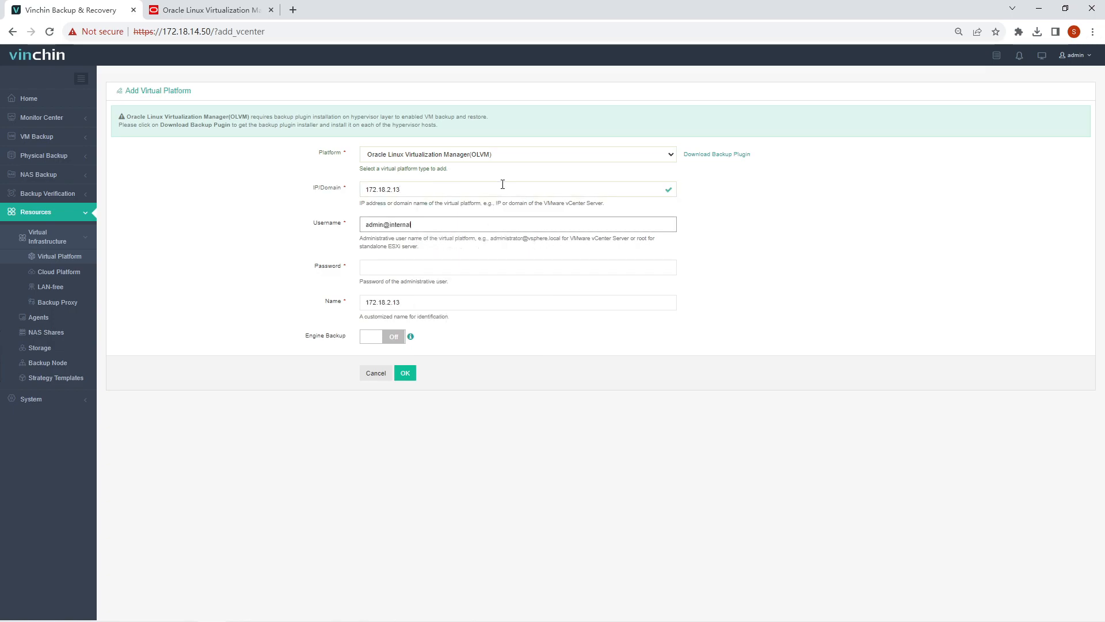
left_click(466, 265)
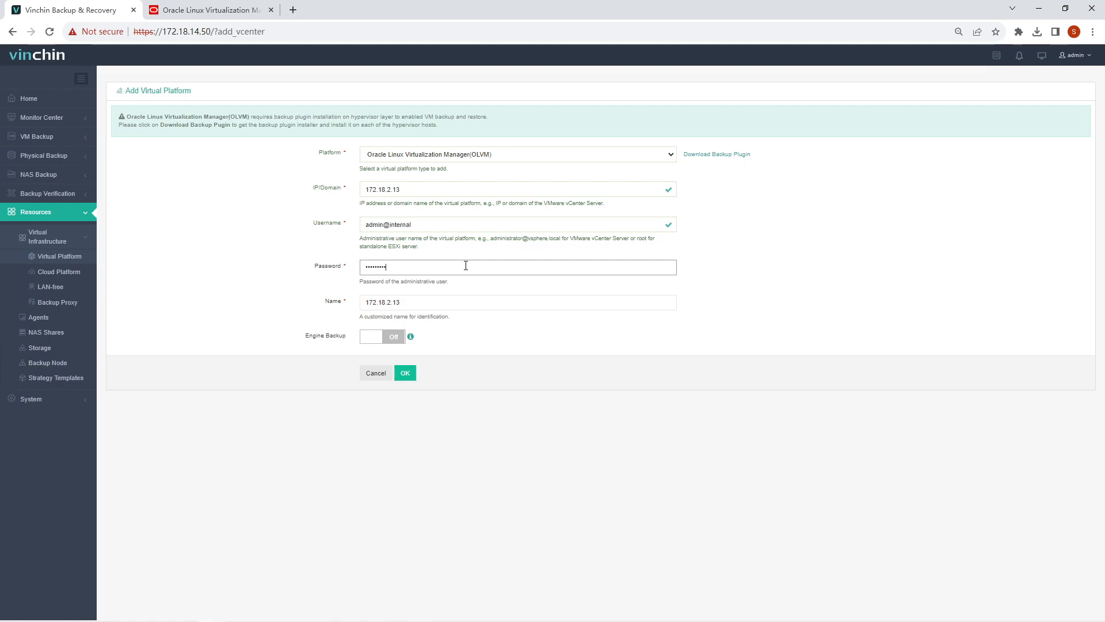
left_click(404, 372)
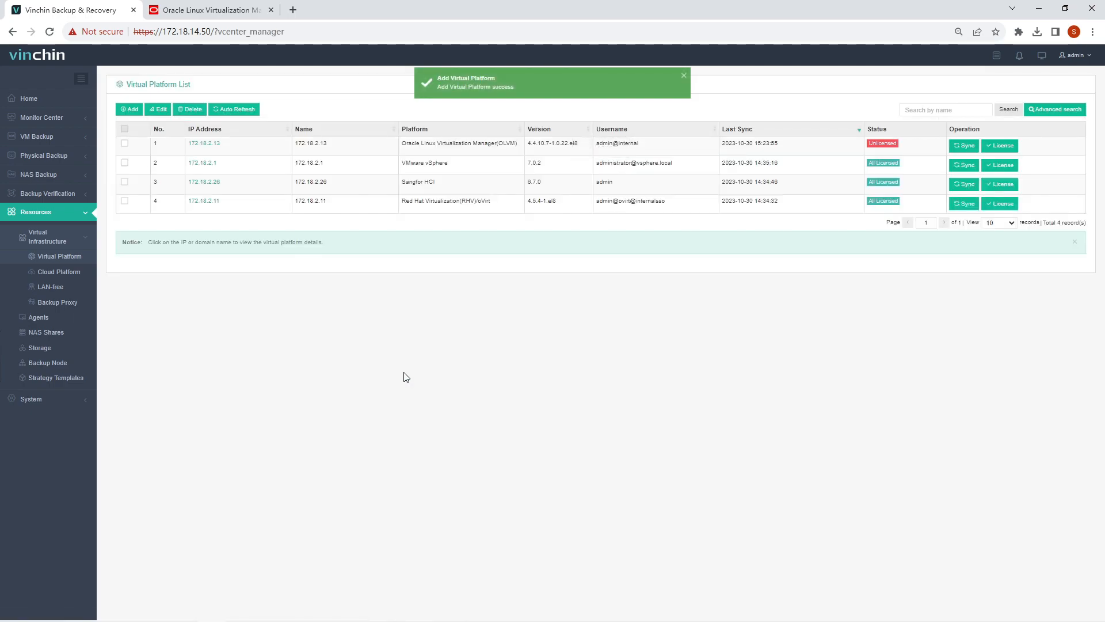
License host node2.14 on the new OLVM platform, then close the Host Licensing dialog
left_click(1017, 147)
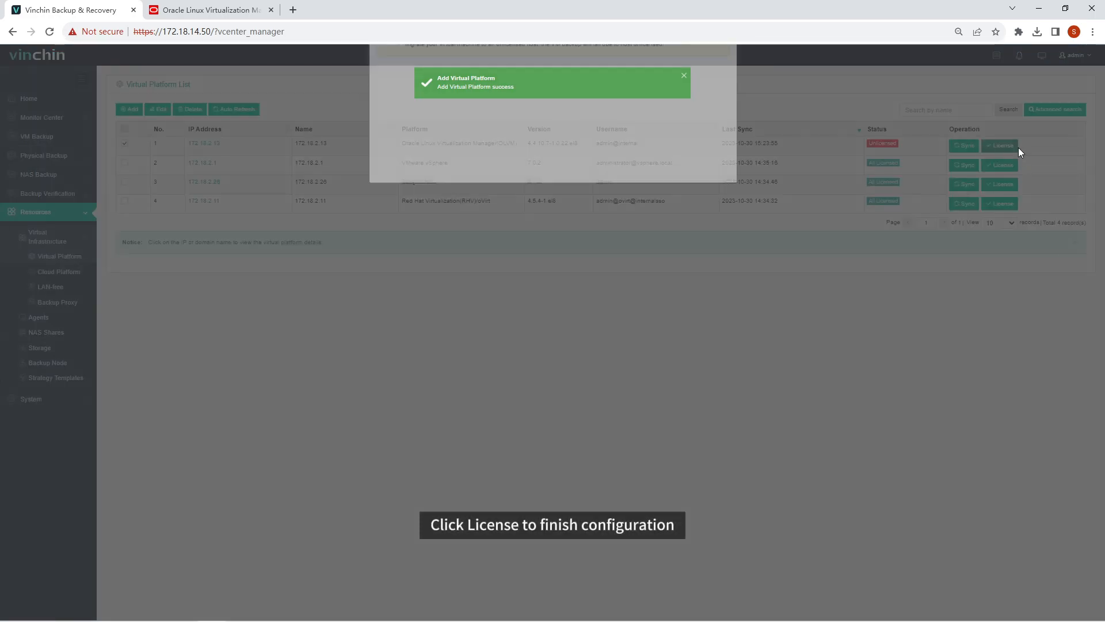
left_click(386, 263)
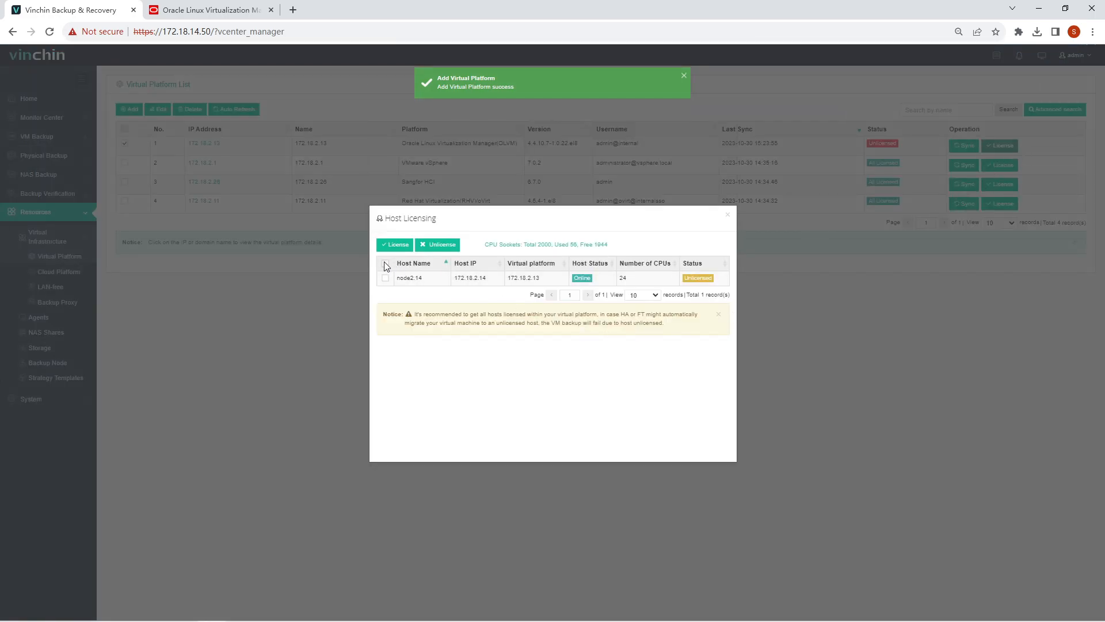
left_click(395, 245)
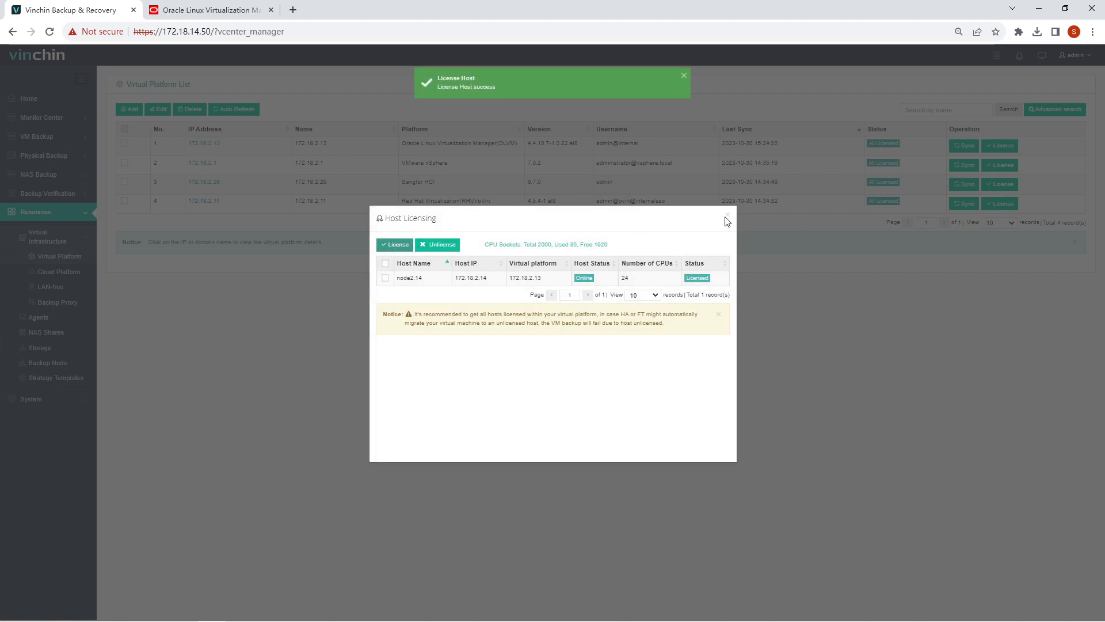
left_click(728, 215)
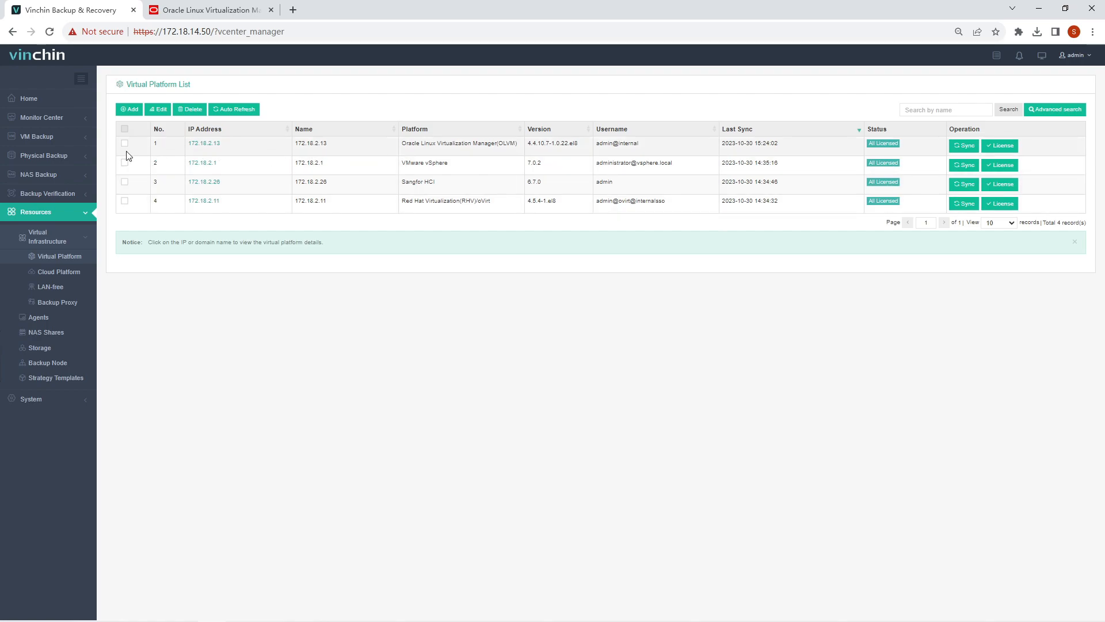
Start a new VM backup job and select OLVM VM bk_vm1_ as its source
left_click(81, 138)
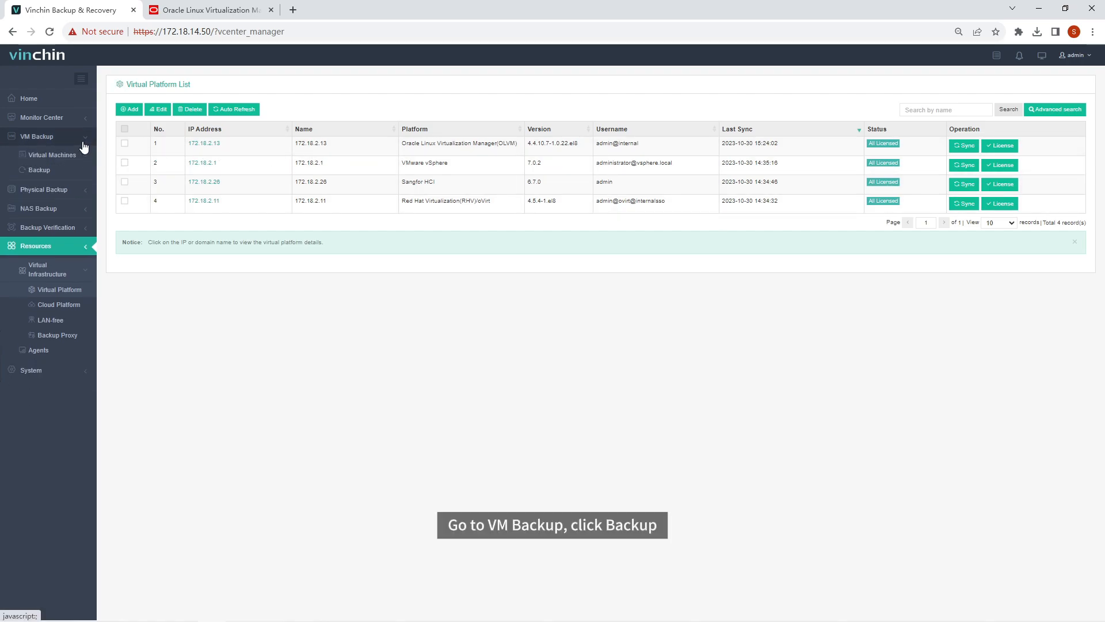
left_click(62, 172)
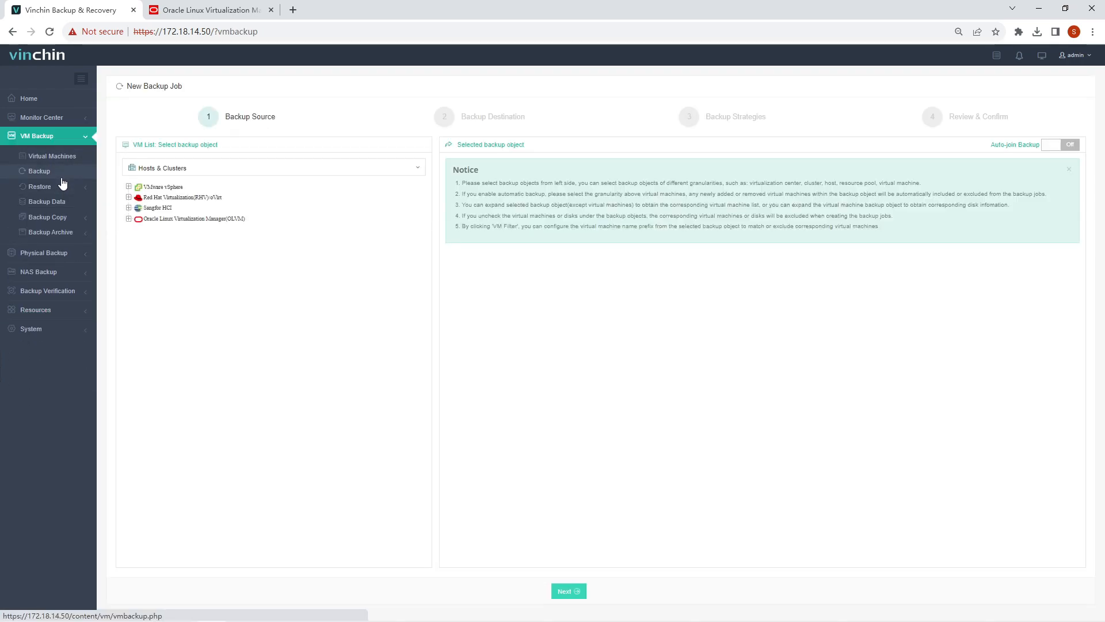
left_click(190, 219)
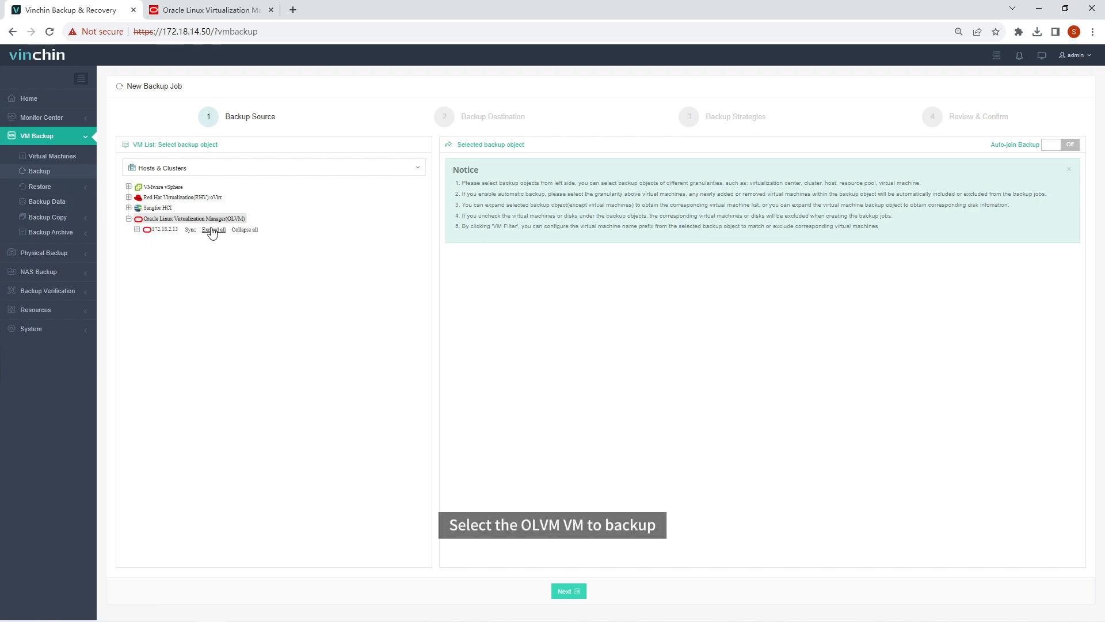
left_click(212, 229)
left_click(212, 325)
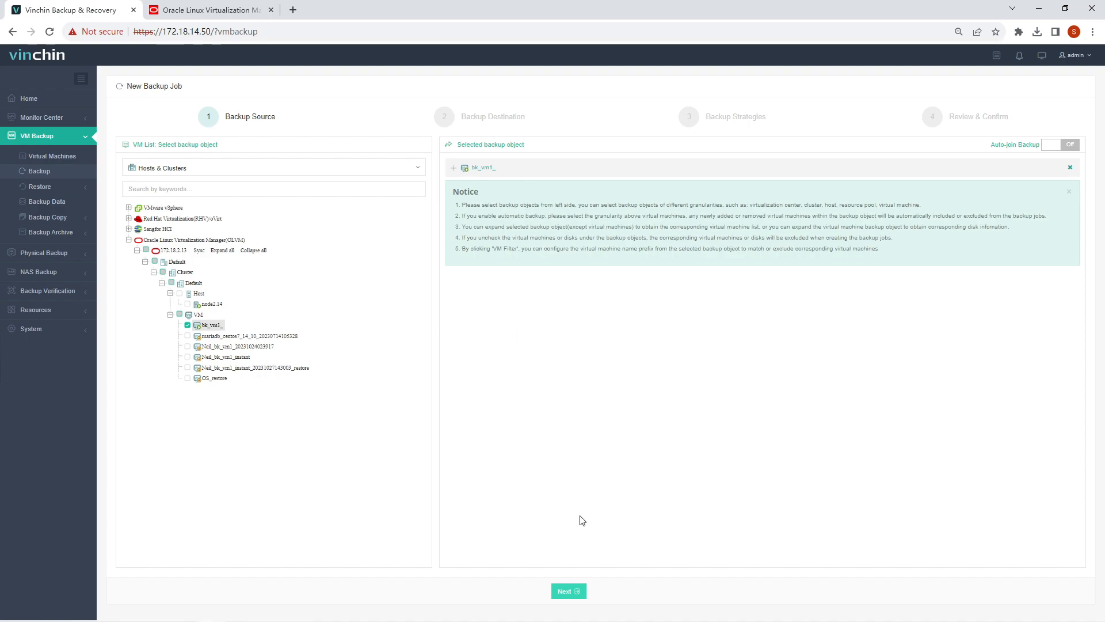
Keep iSCSI1 as the target storage and proceed to Backup Strategies
left_click(566, 591)
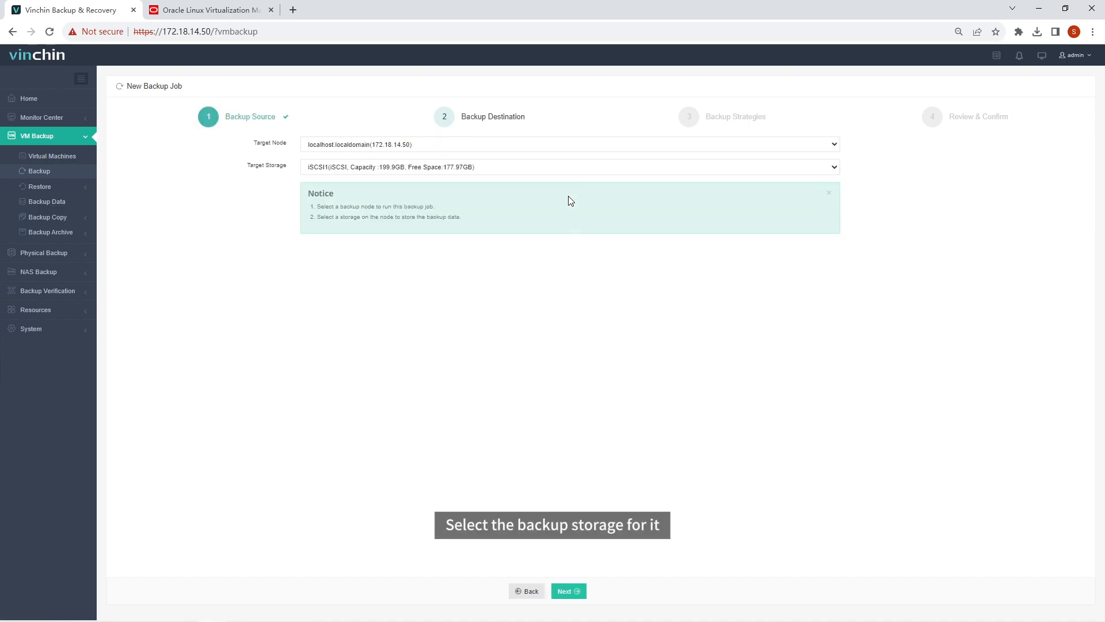
left_click(568, 164)
left_click(570, 171)
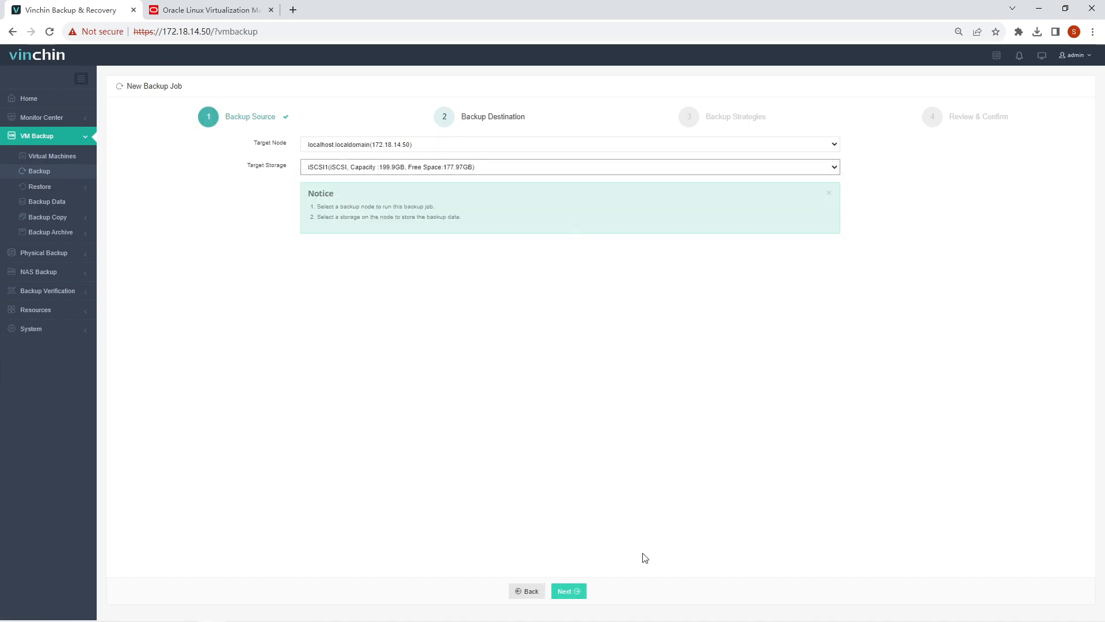
left_click(568, 591)
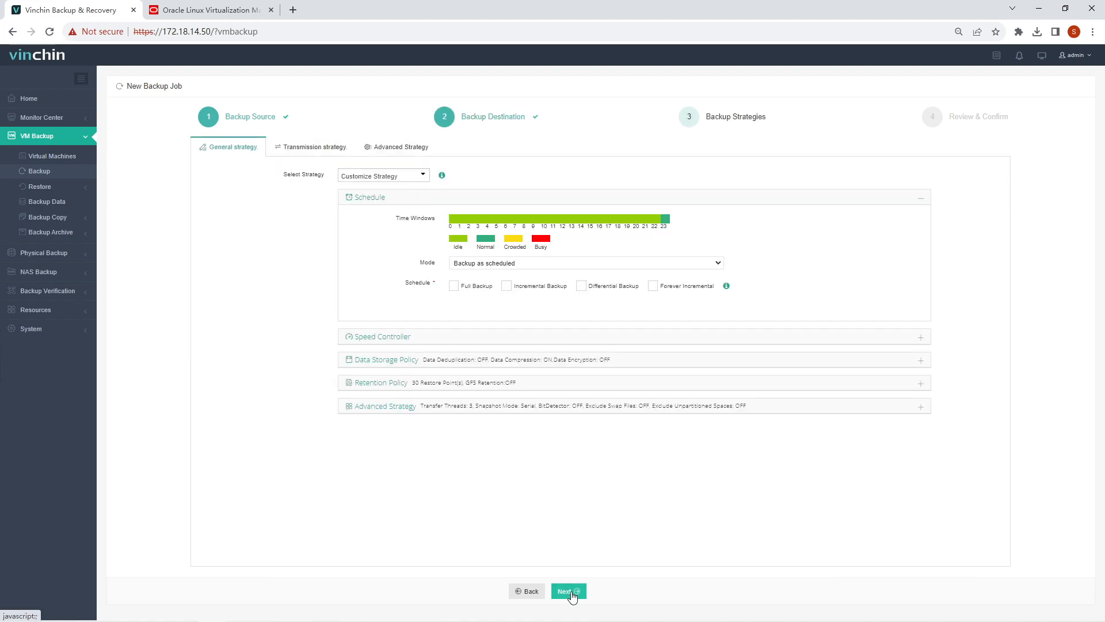
Enable the scheduled weekly Friday full and daily incremental backups
left_click(454, 286)
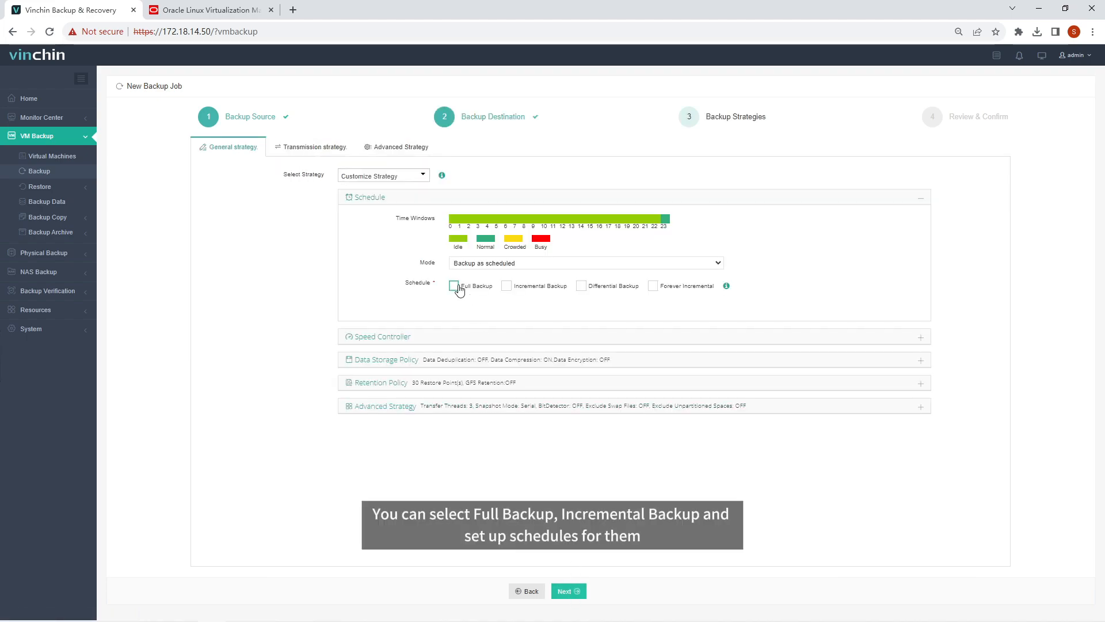
left_click(506, 287)
scroll(628, 380, "down", 1)
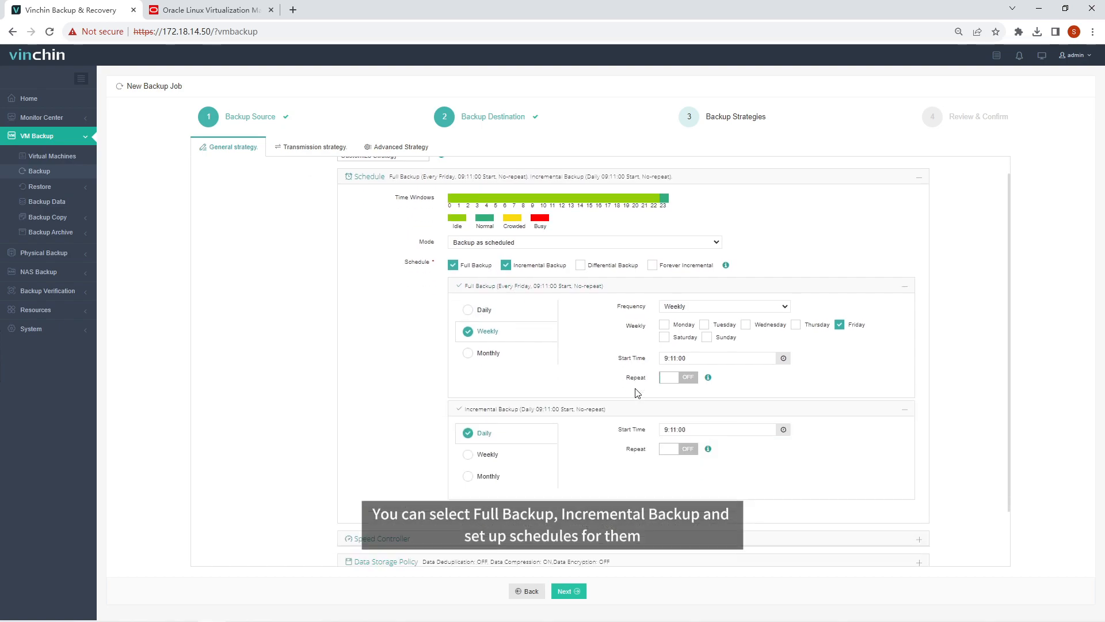
scroll(638, 390, "down", 1)
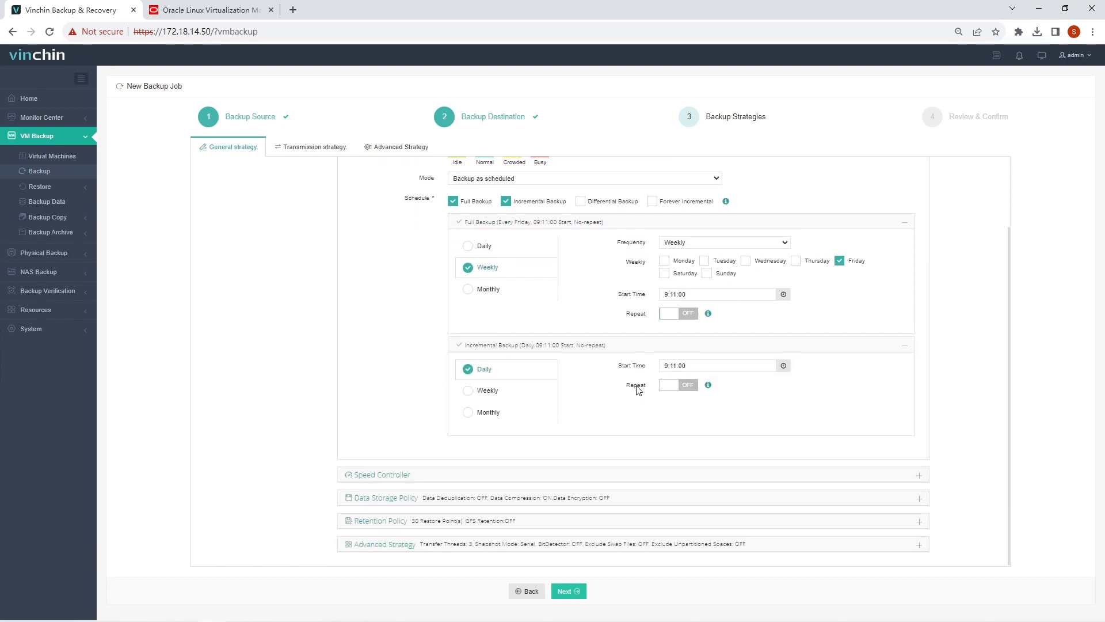
Turn Data Deduplication on, review the advanced and transmission options, and reach Review & Confirm
left_click(634, 496)
left_click(568, 264)
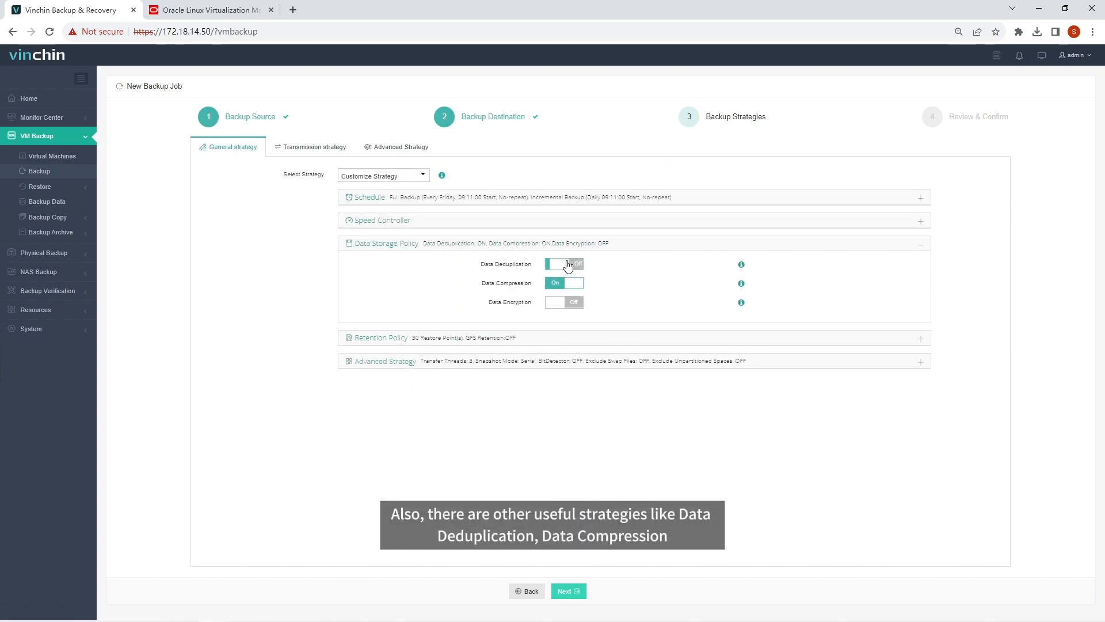
left_click(562, 363)
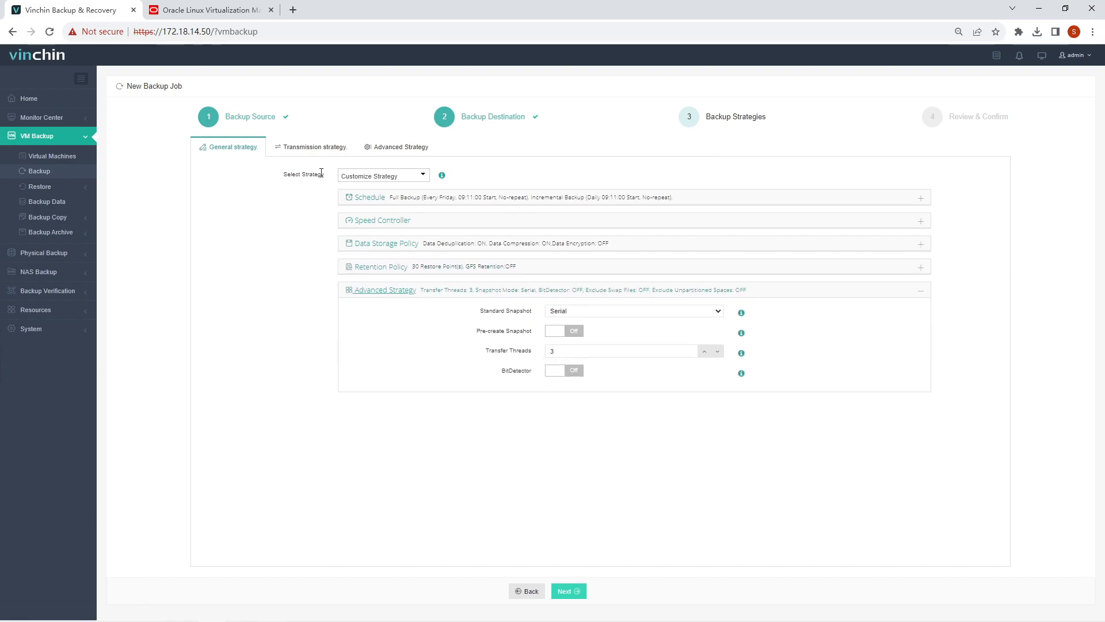
left_click(315, 149)
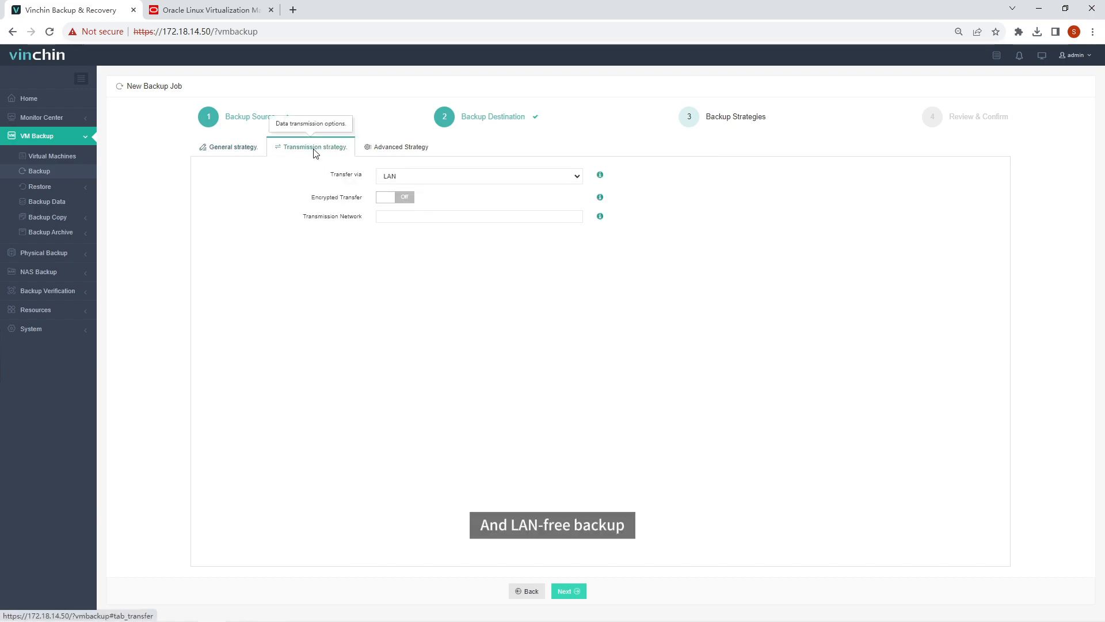
left_click(415, 154)
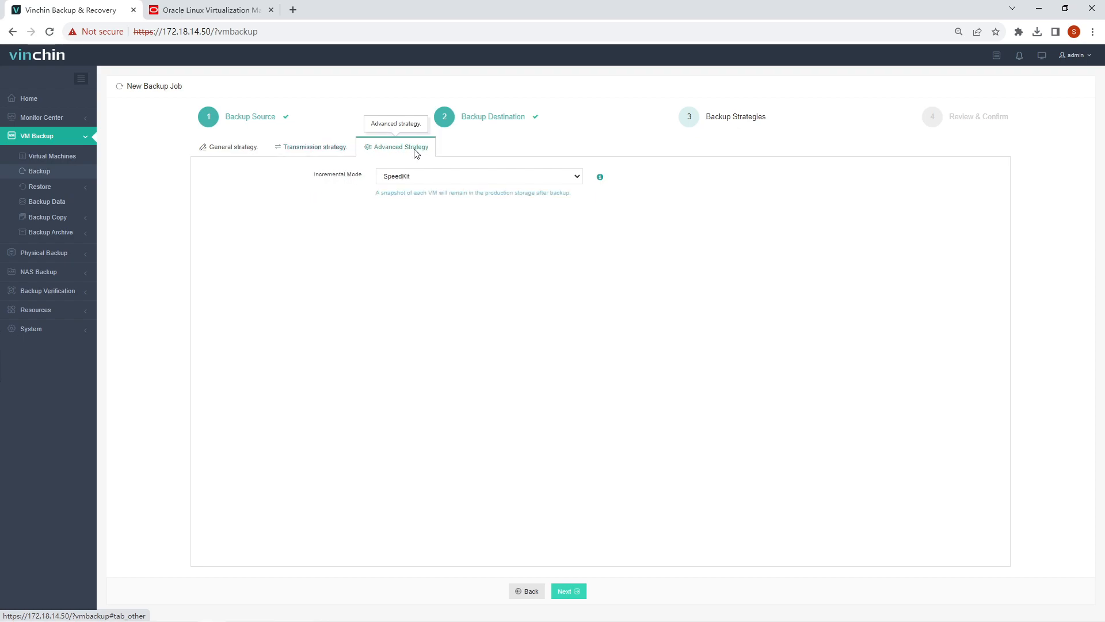
left_click(575, 595)
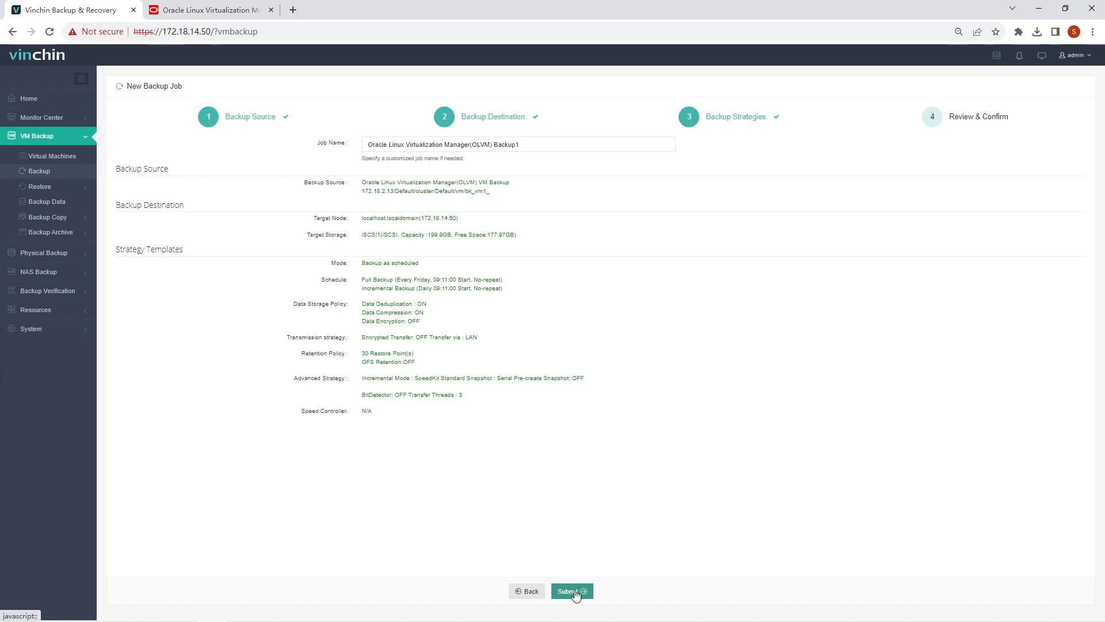
Submit the job as 'Oracle Linux Virtualization Manager(OLVM) Backup', start a full backup, and view its details
left_click(536, 147)
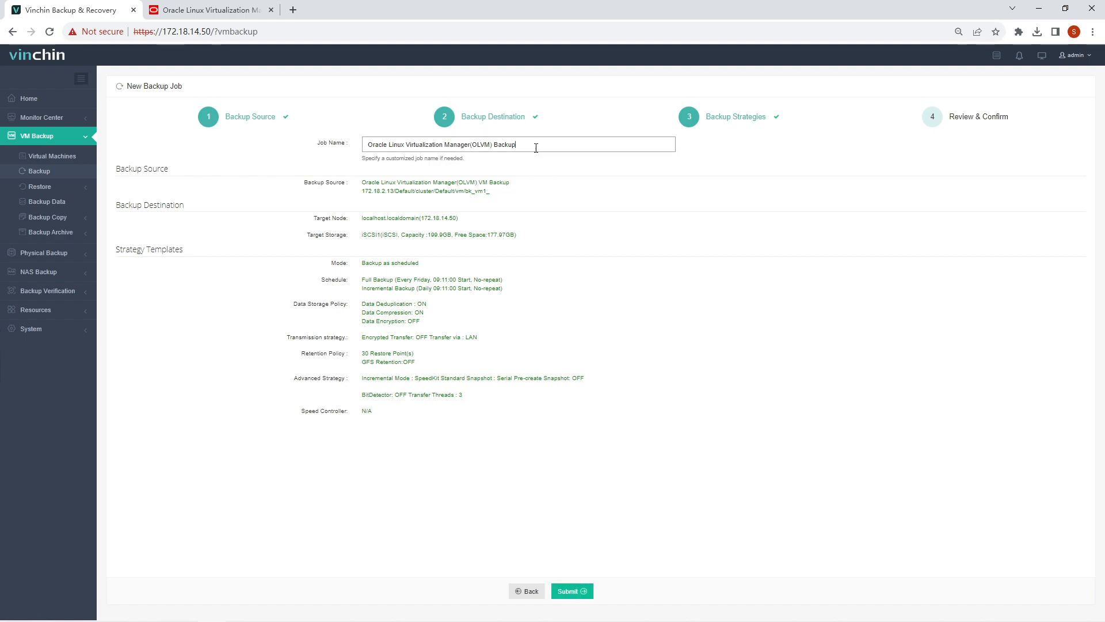
left_click(584, 590)
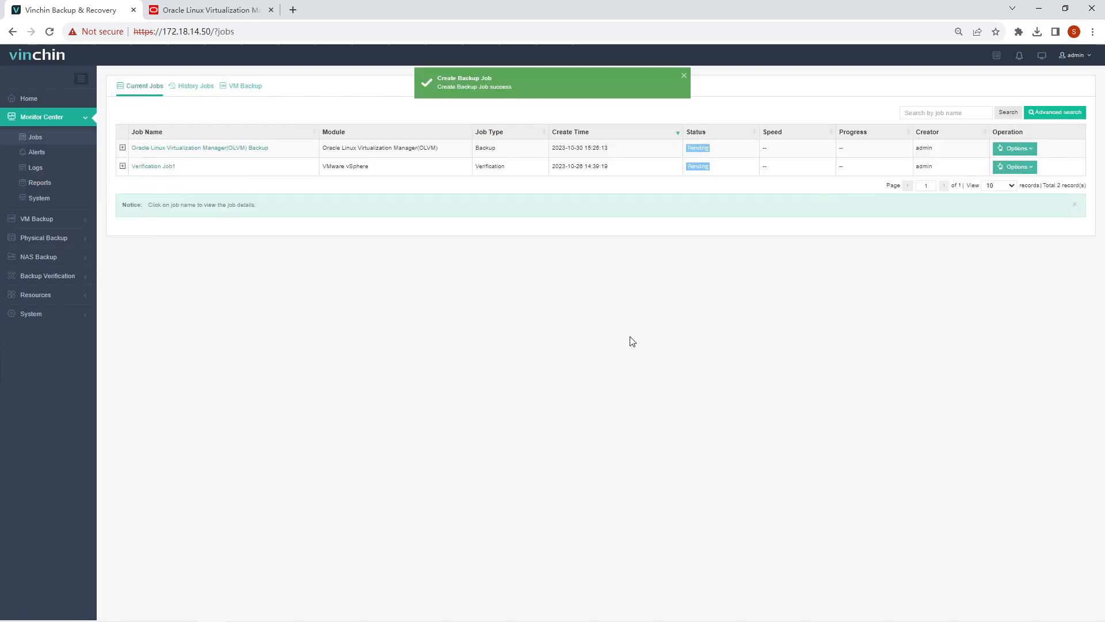
left_click(1017, 148)
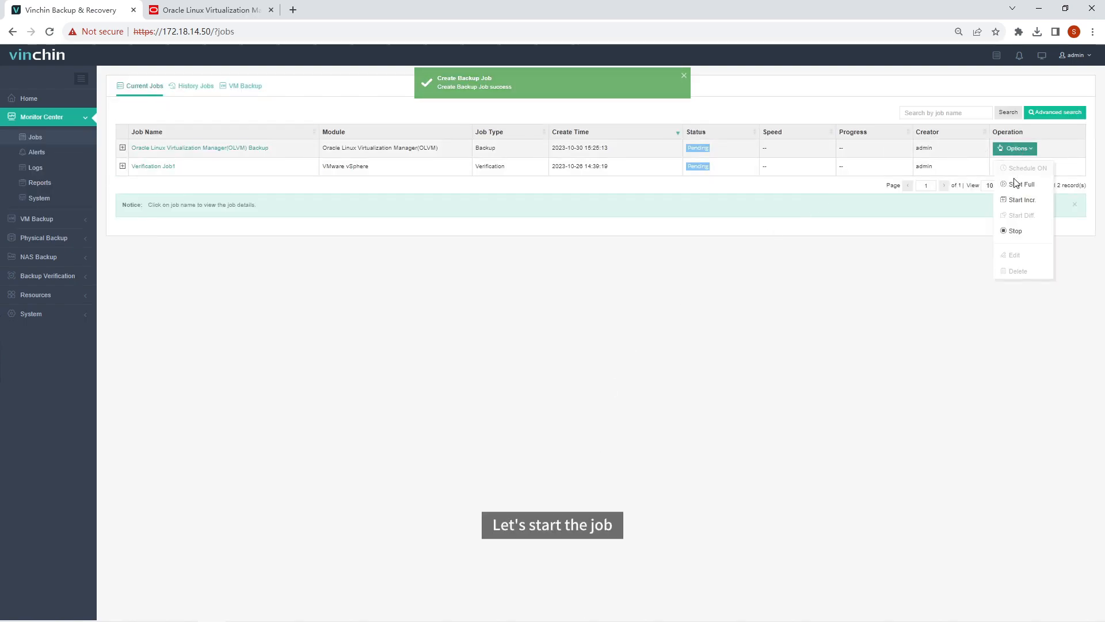
left_click(1013, 184)
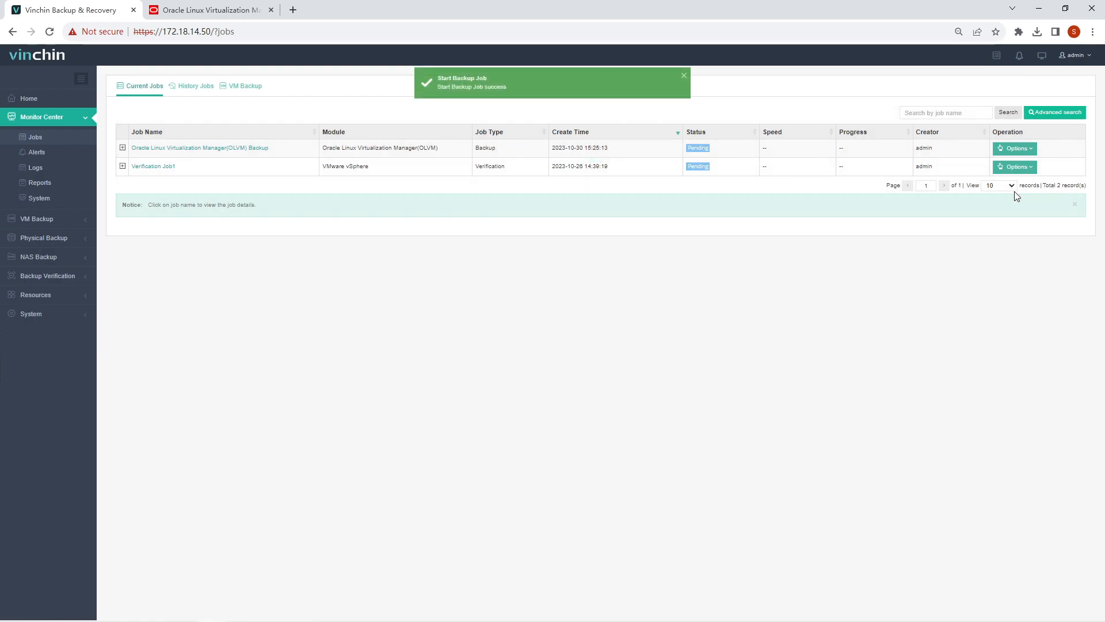
left_click(254, 150)
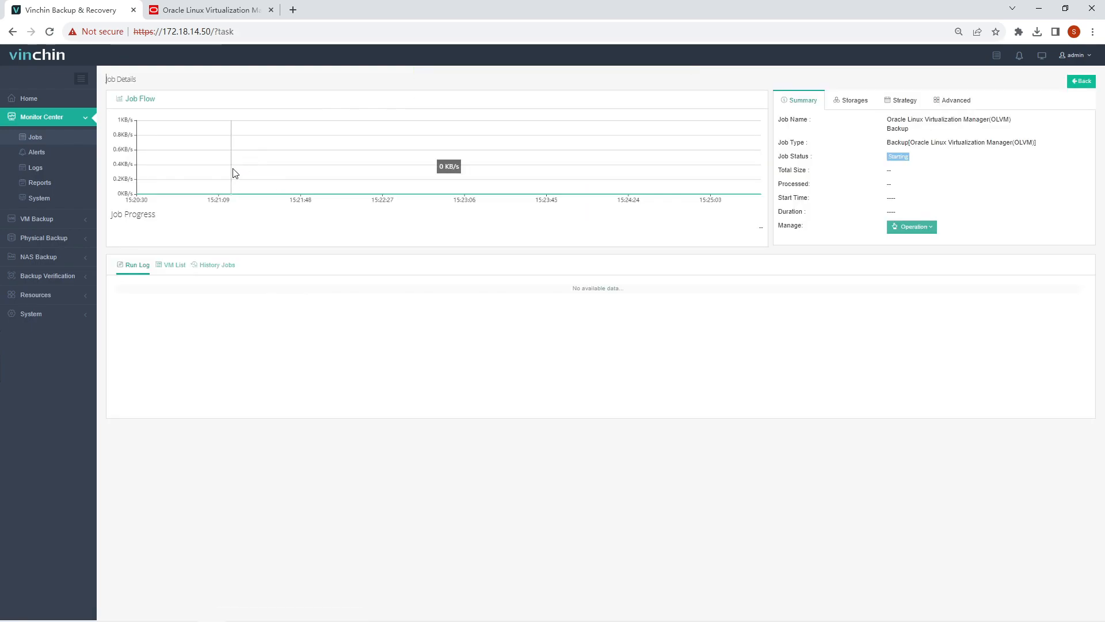
Review the job's Storages, Strategy, Advanced, Summary, VM List and History tabs, then watch the Run Log
left_click(855, 108)
left_click(906, 108)
left_click(953, 104)
left_click(805, 104)
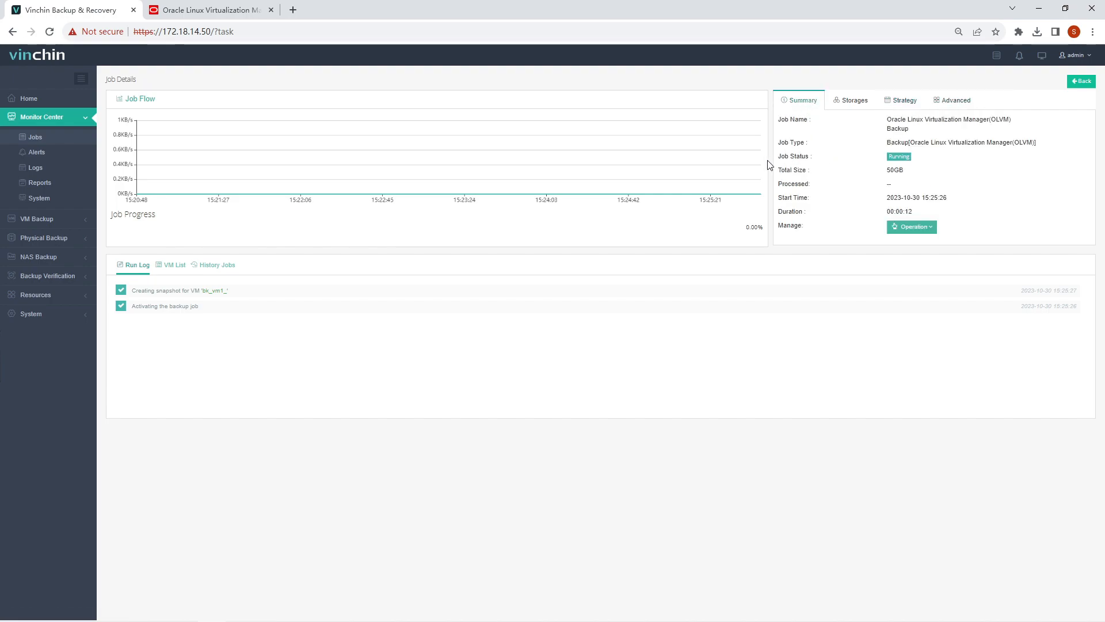
left_click(175, 265)
left_click(212, 265)
left_click(137, 269)
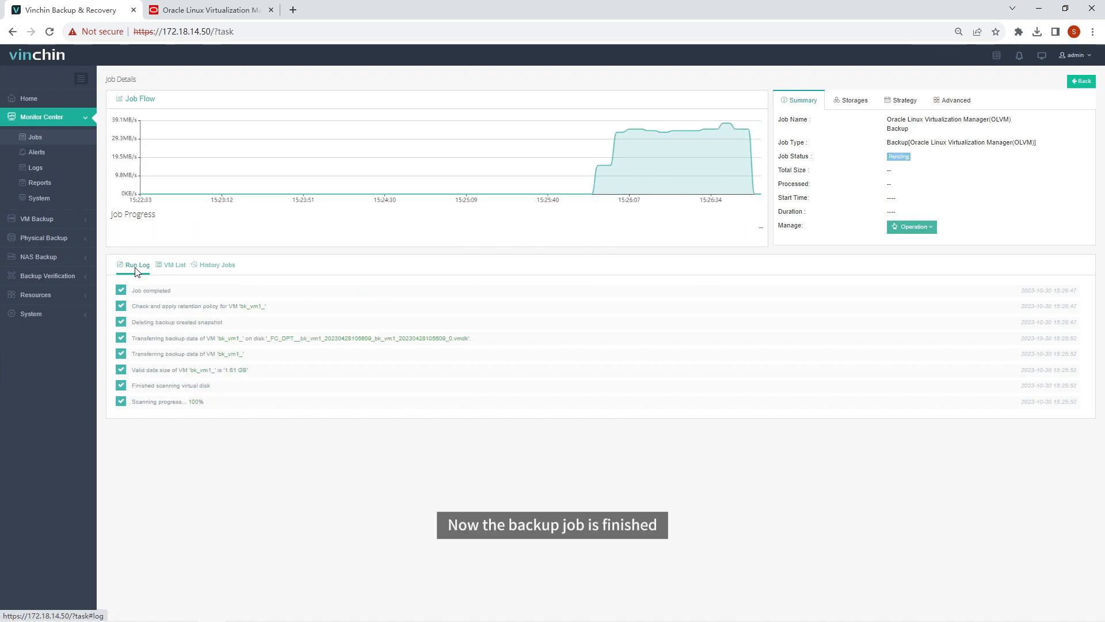
left_click(68, 144)
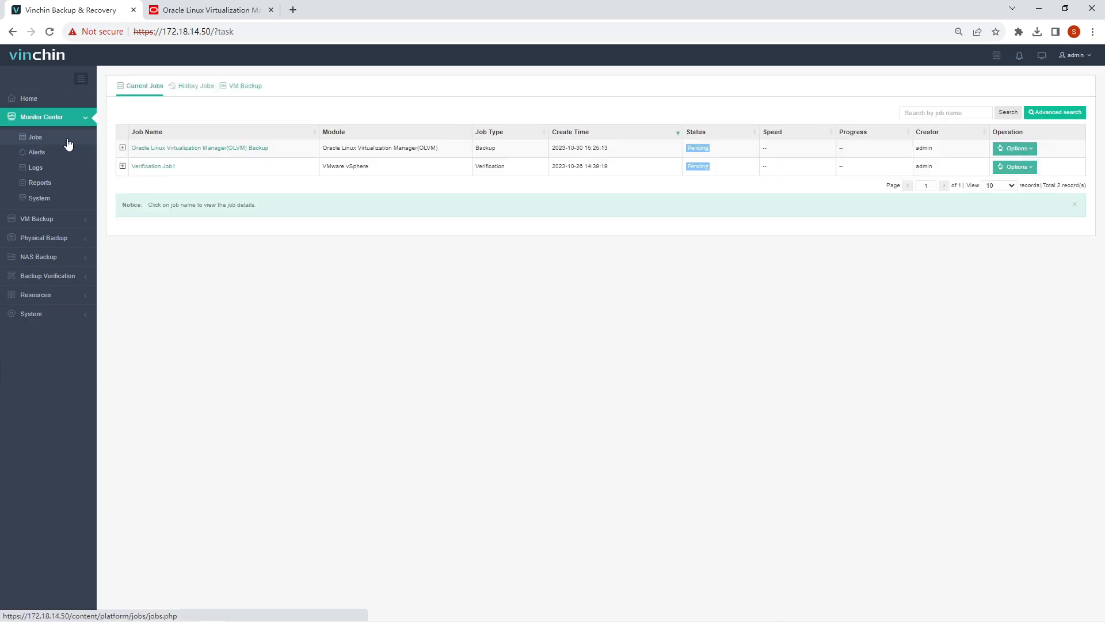
left_click(76, 219)
left_click(77, 206)
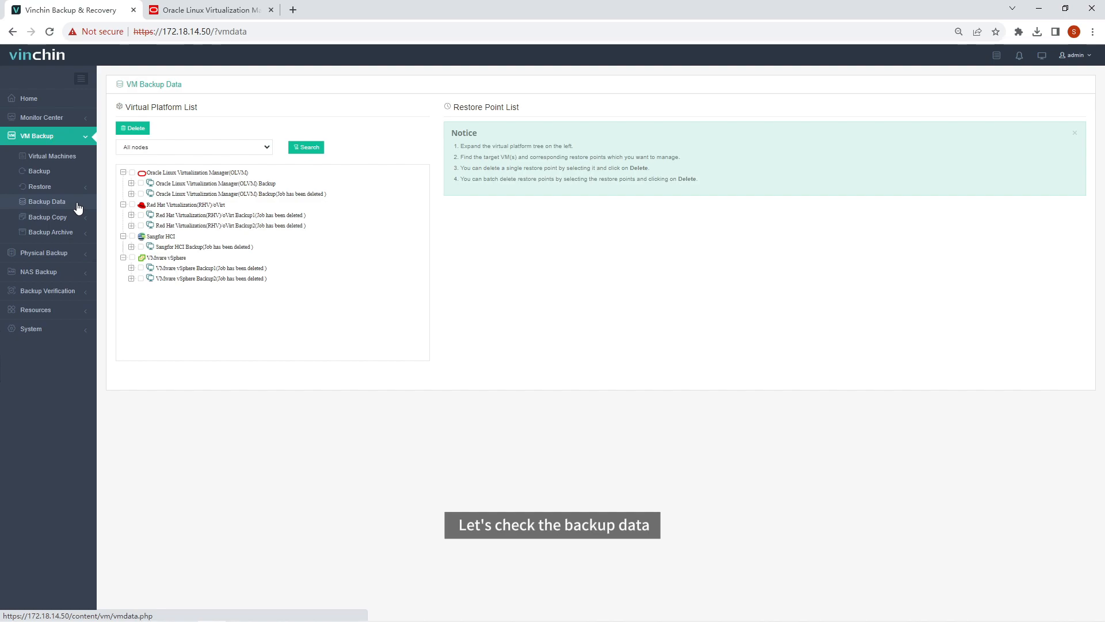
left_click(173, 183)
left_click(172, 194)
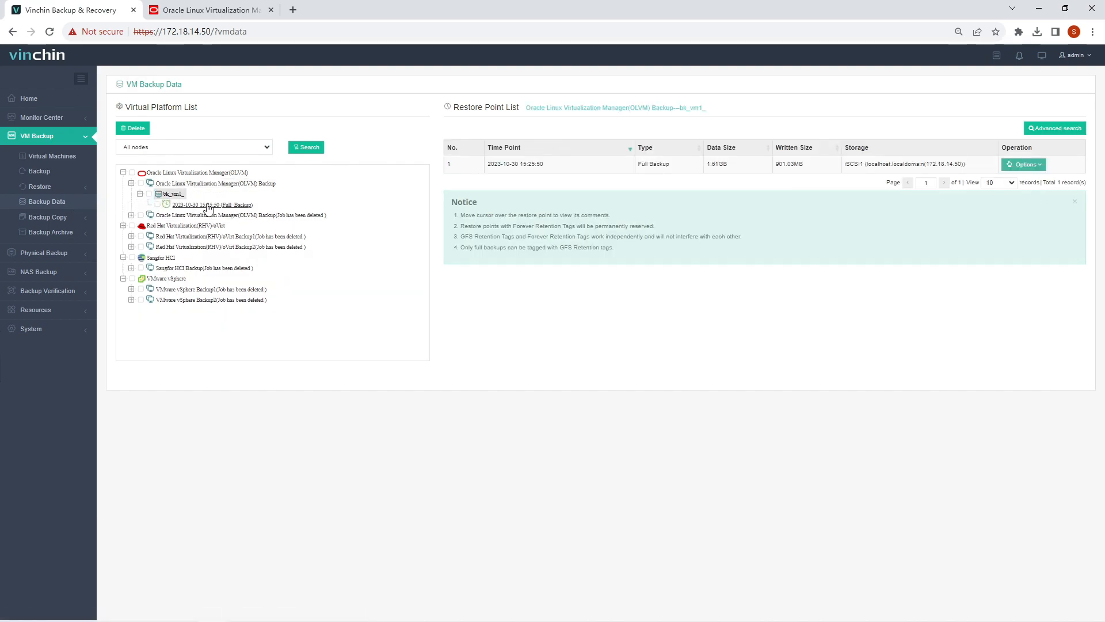
left_click(249, 205)
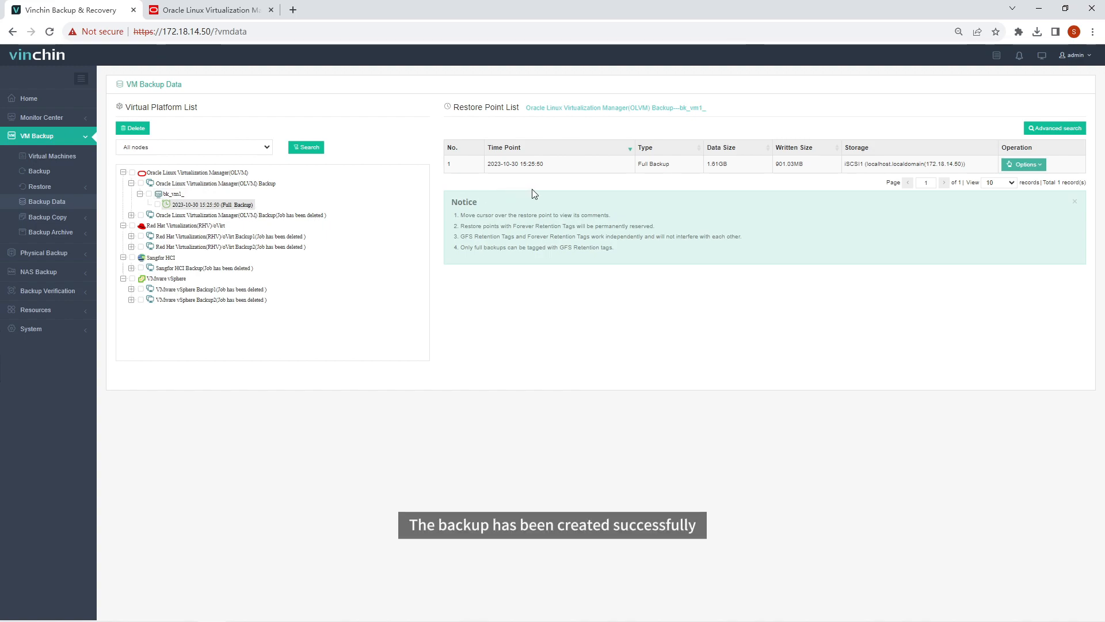
Expand VM Backup > Restore to show the available restore types
left_click(87, 139)
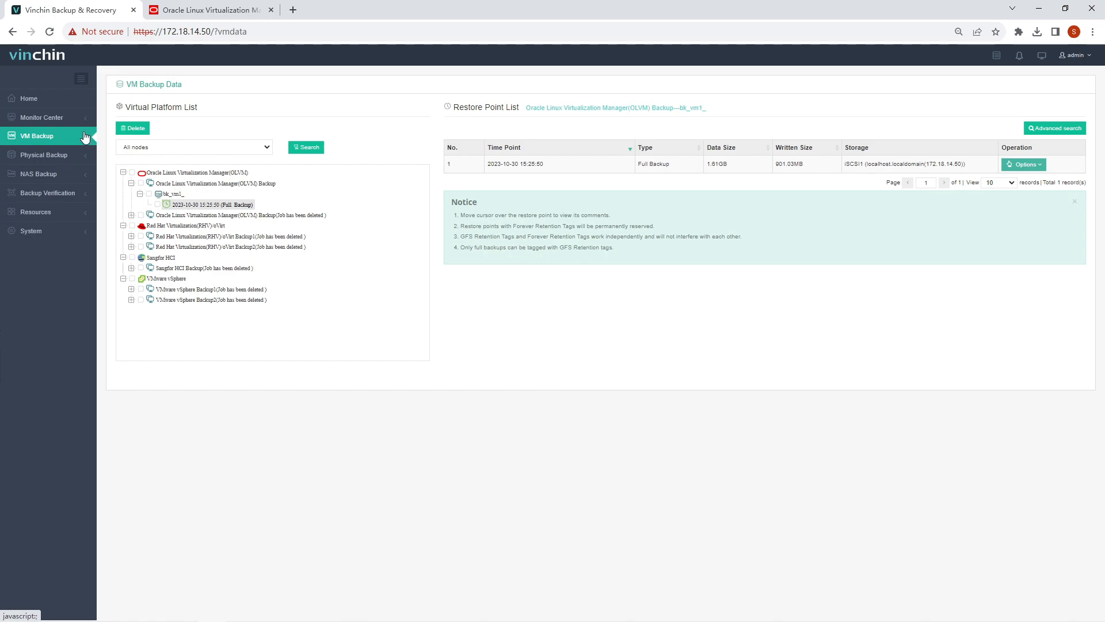
left_click(85, 138)
left_click(83, 187)
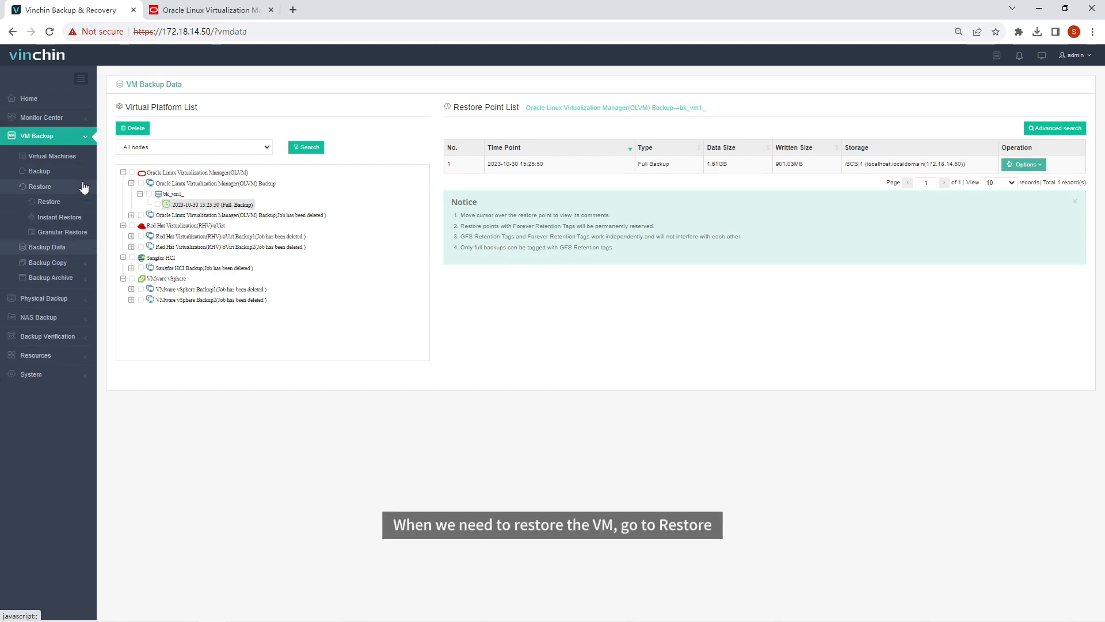
Start a new restore job from bk_vm1_'s 2023-10-30 full backup restore point
left_click(80, 198)
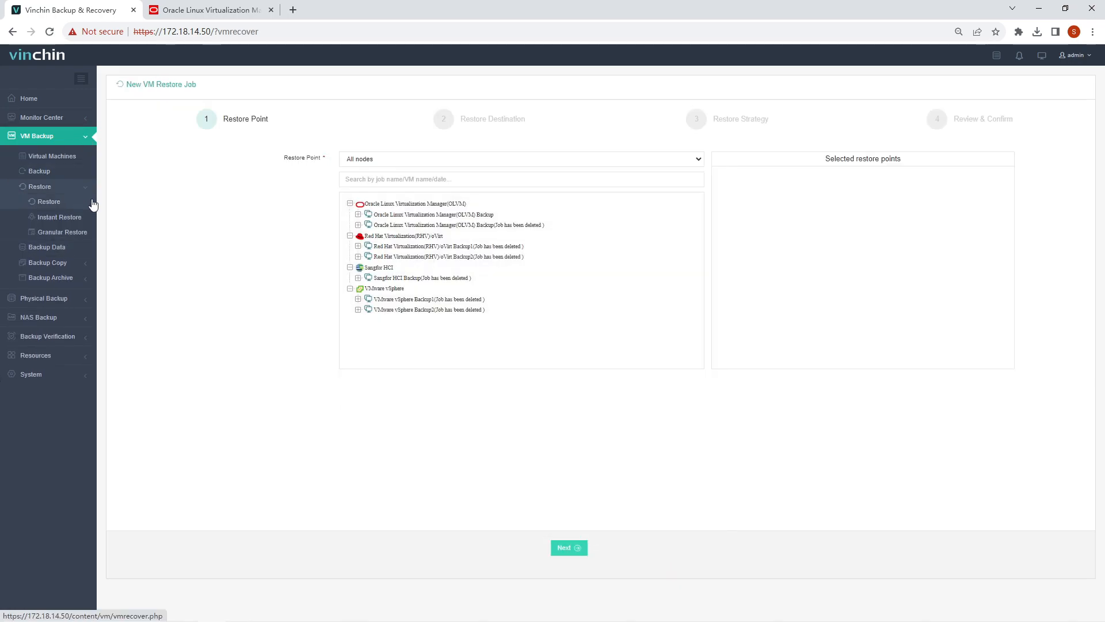
left_click(377, 217)
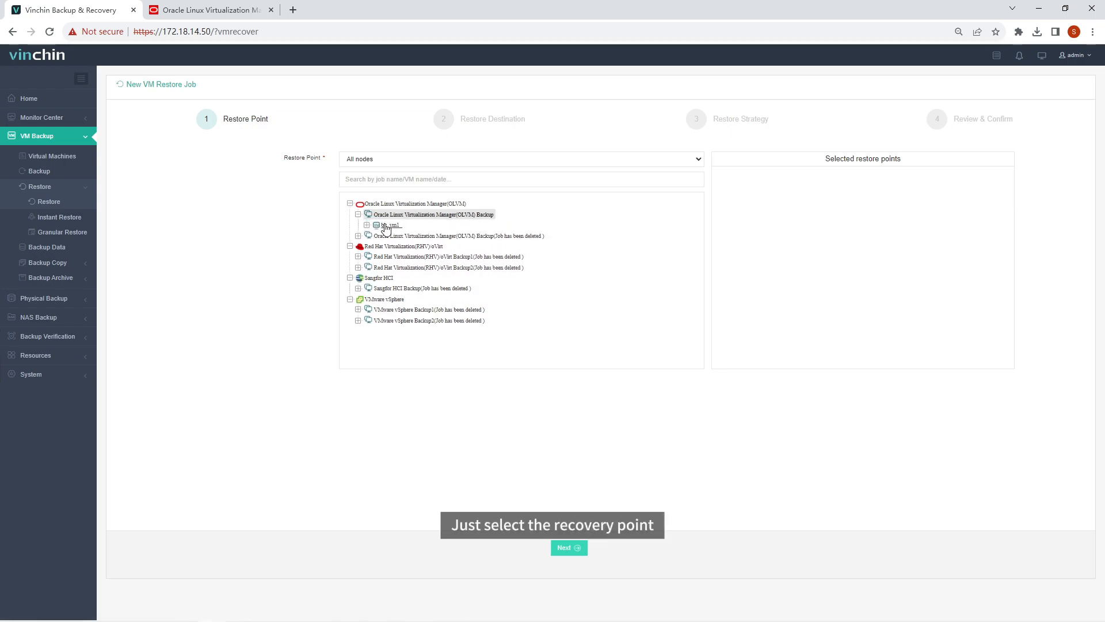
left_click(385, 225)
left_click(415, 237)
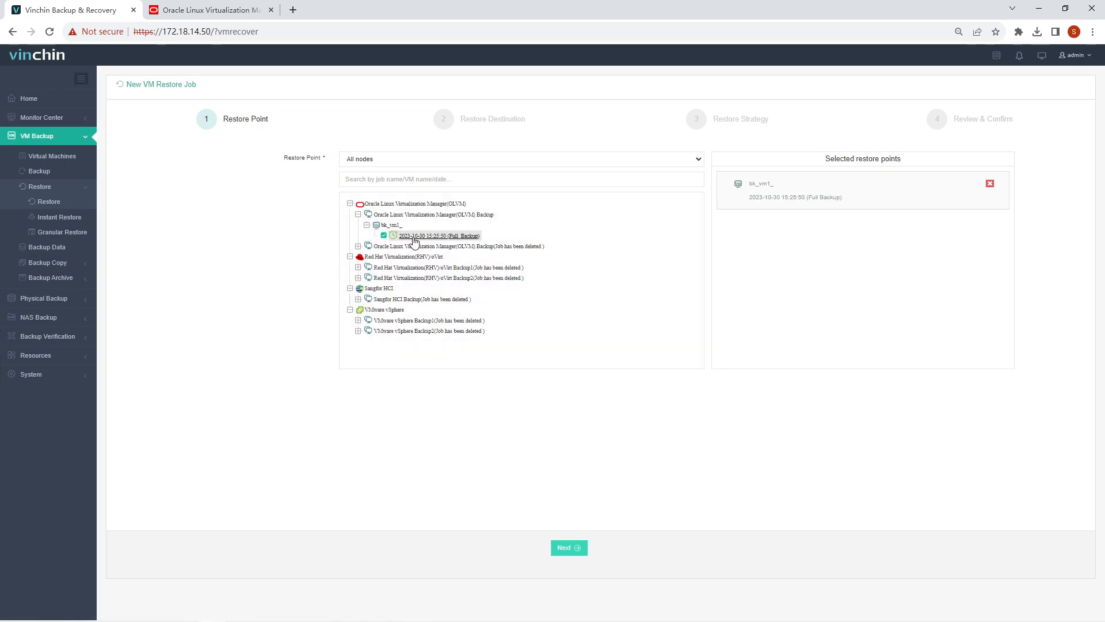
left_click(578, 548)
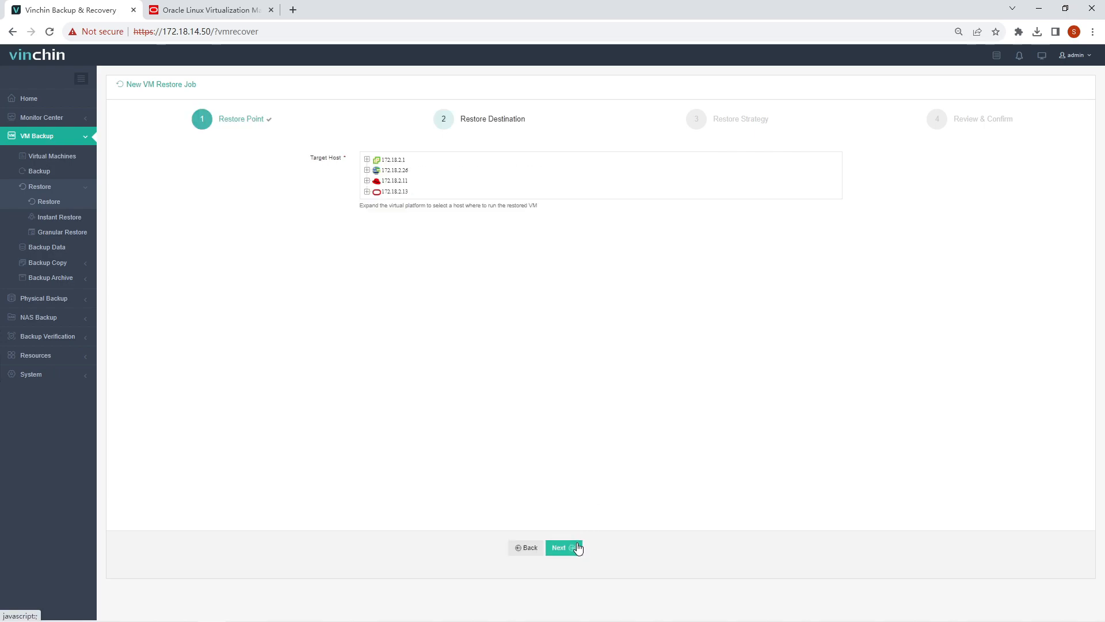
Target host 172.18.2.14 and set the restored VM to power on afterwards
left_click(398, 194)
left_click(406, 203)
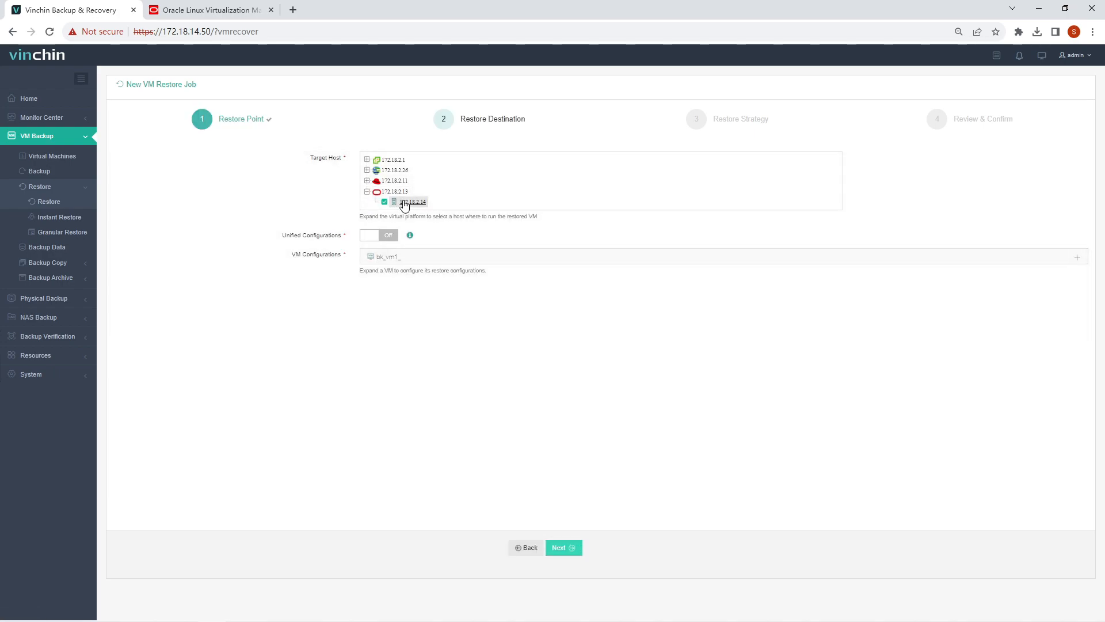
left_click(1077, 258)
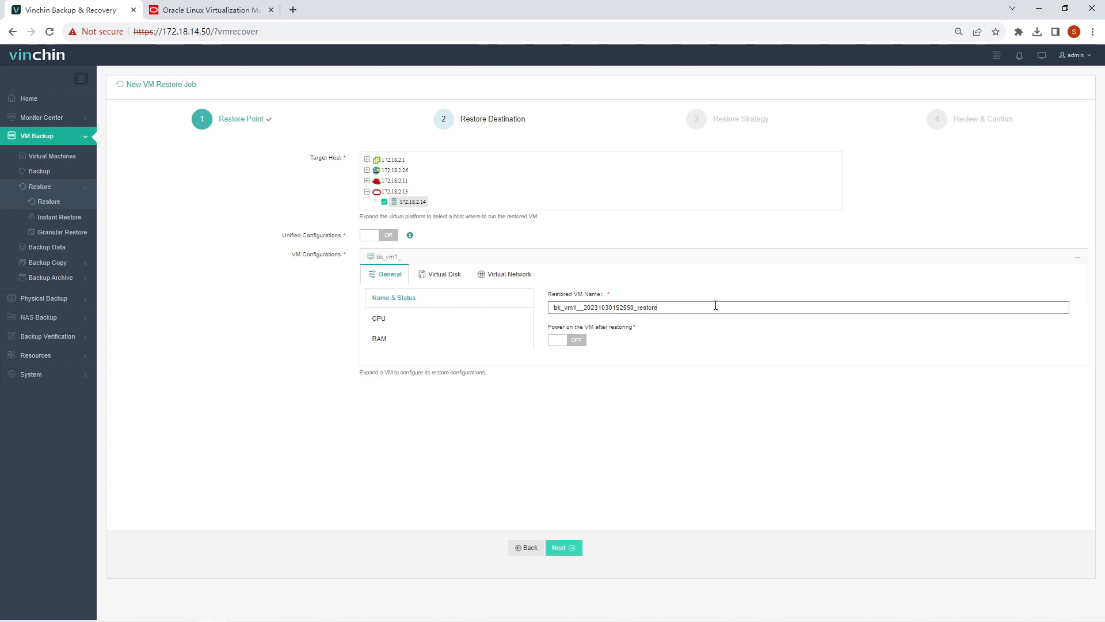
left_click(583, 342)
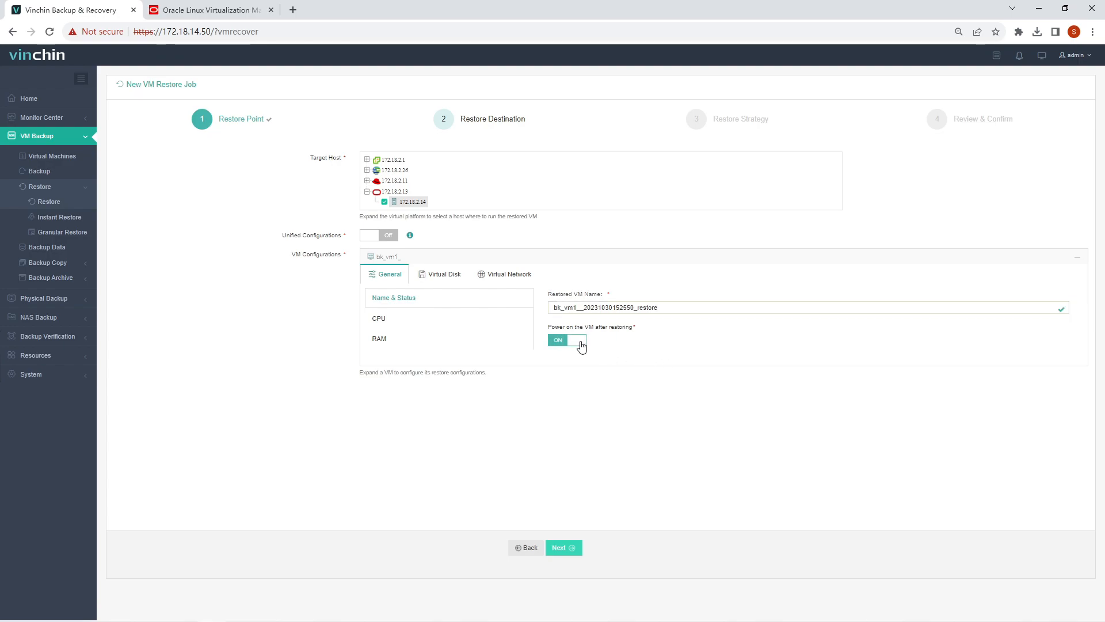
Check CPU and RAM, choose the disk datastore, and connect nic1 to ovirtmgmt
left_click(457, 329)
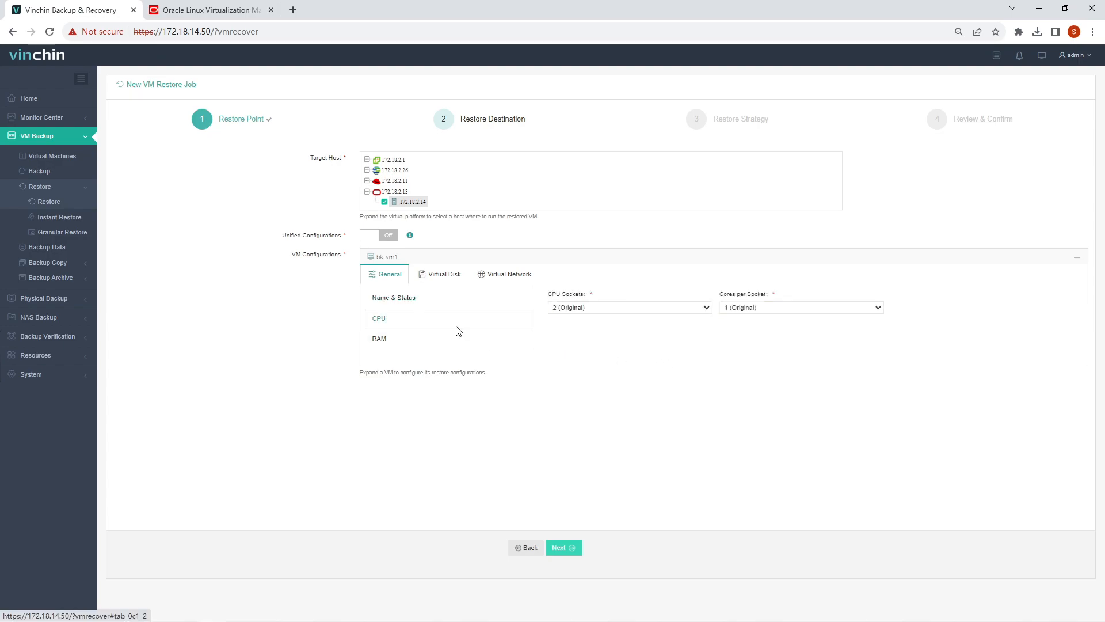
left_click(452, 339)
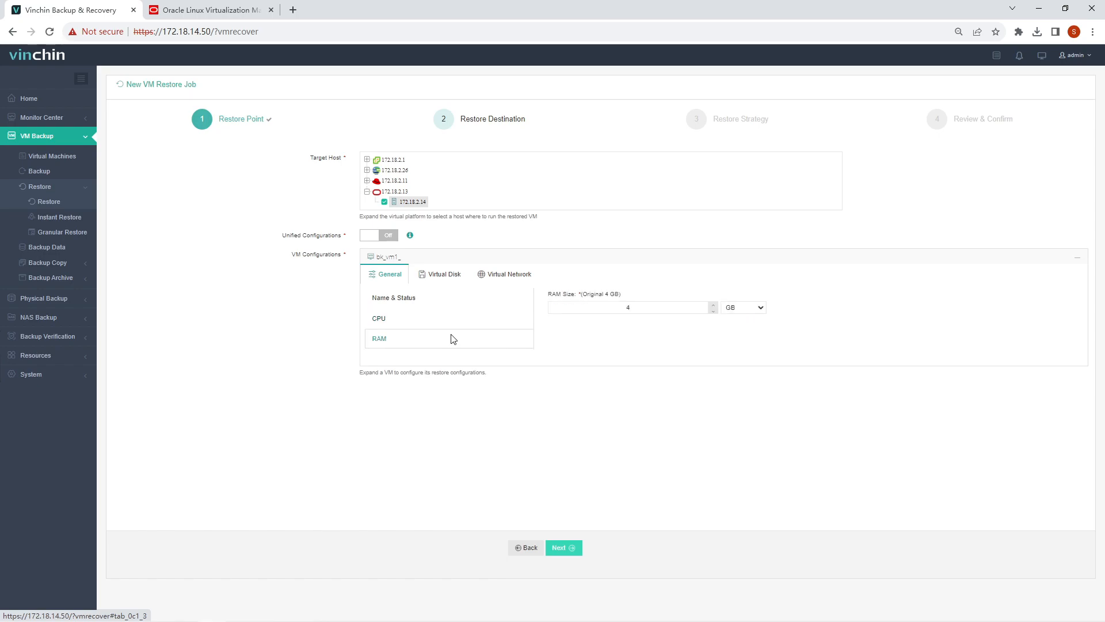
left_click(456, 279)
left_click(786, 315)
left_click(812, 338)
left_click(495, 274)
left_click(750, 318)
left_click(753, 338)
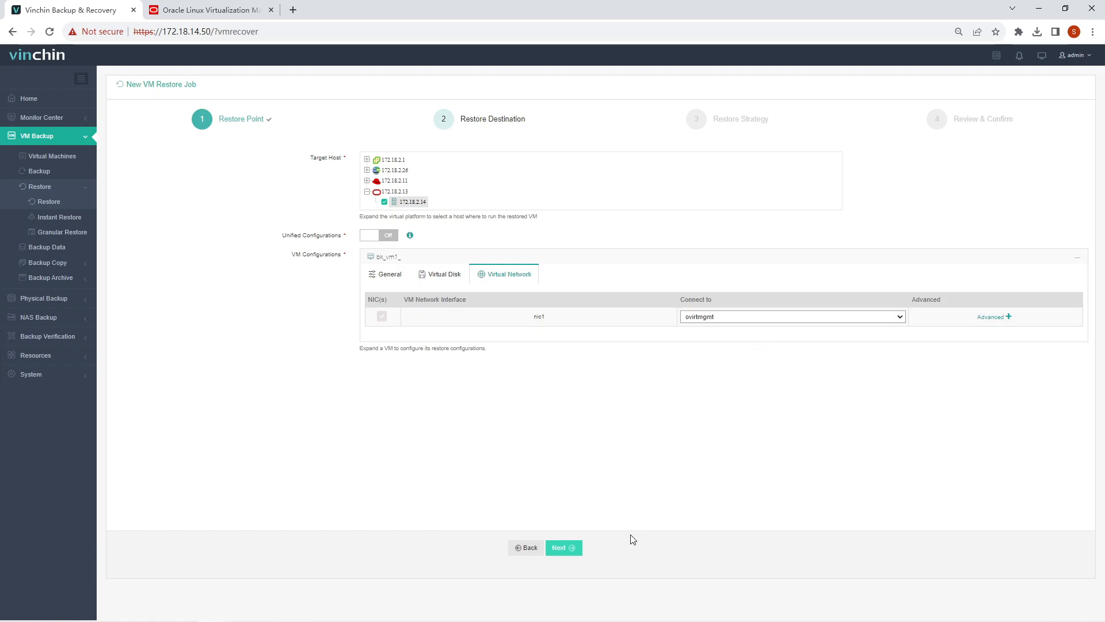
left_click(561, 548)
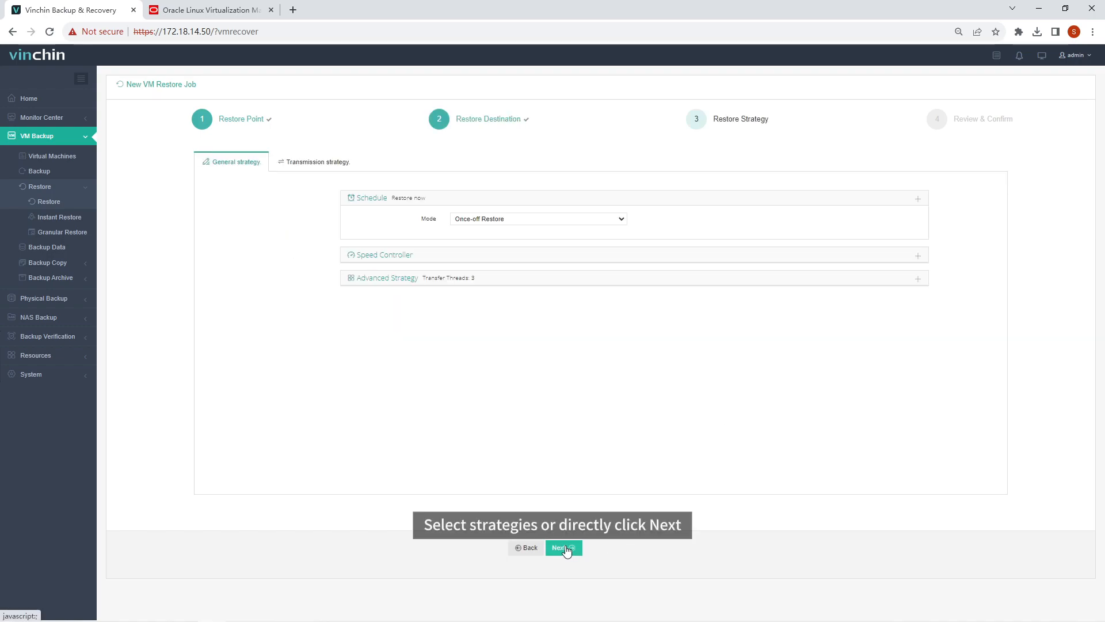
Keep the default once-off restore strategy and transmission options
left_click(304, 167)
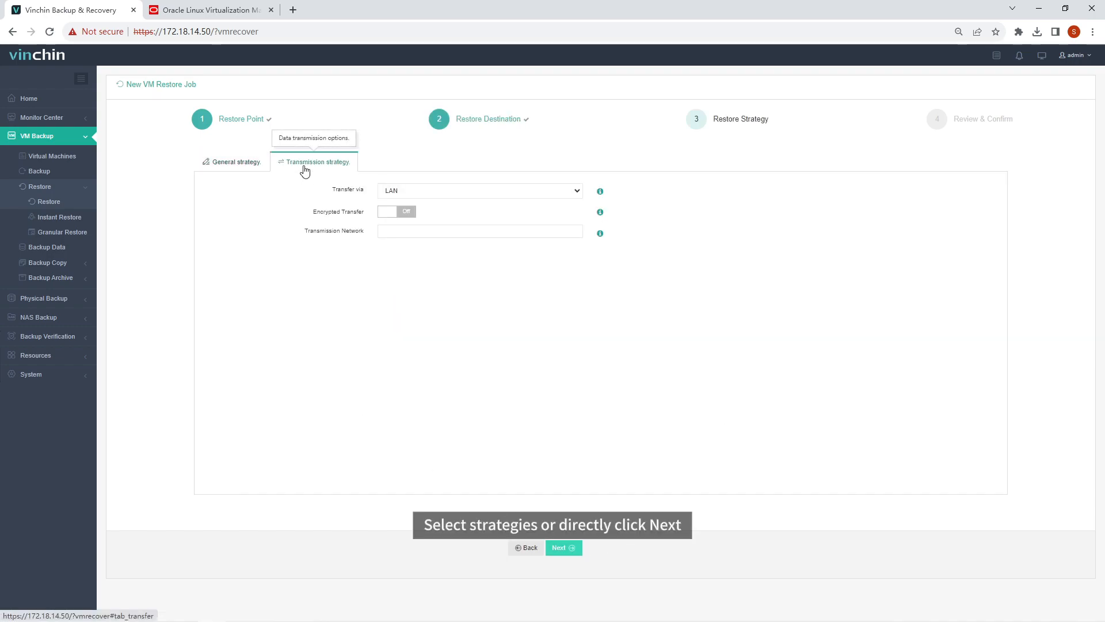
left_click(260, 166)
left_click(574, 549)
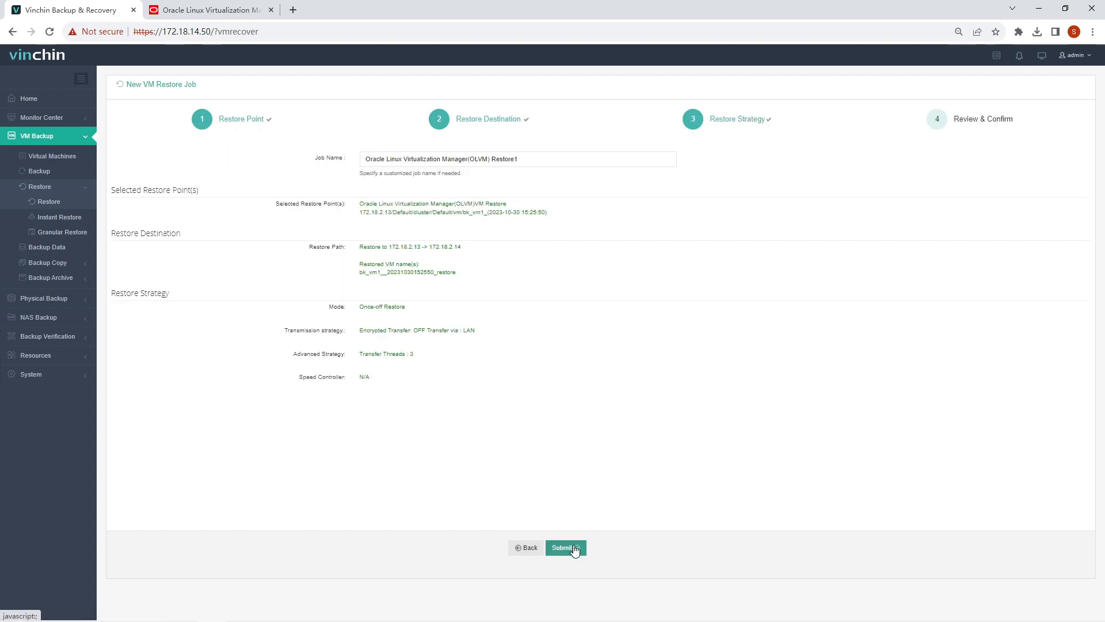
Name the job 'Oracle Linux Virtualization Manager(OLVM) Restore', submit it, and follow it to completion
left_click(570, 163)
key("BackSpace")
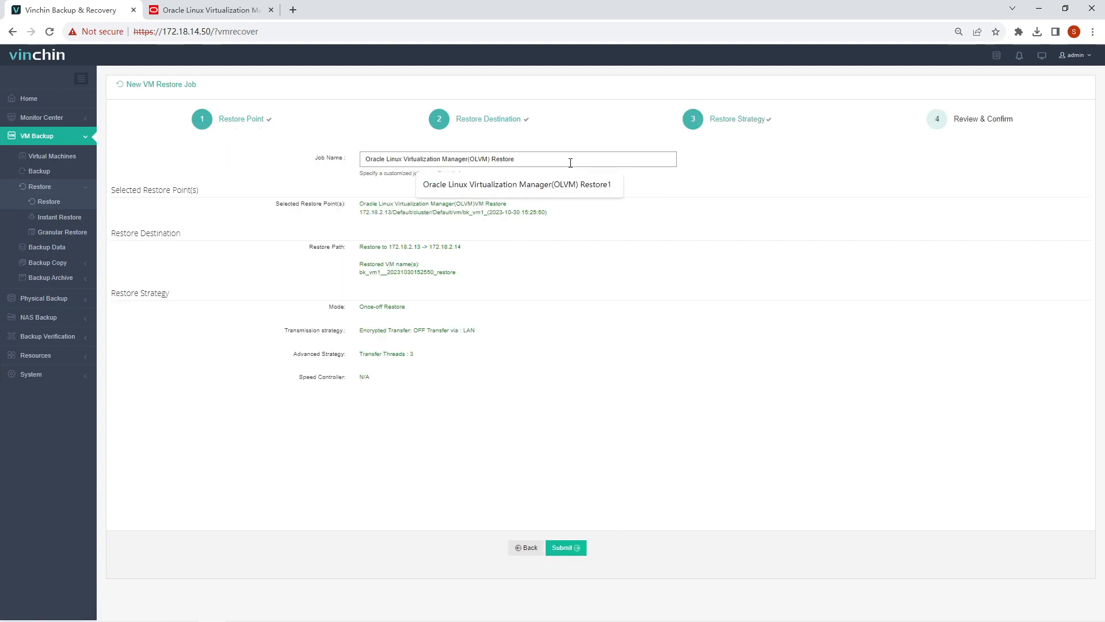
left_click(565, 547)
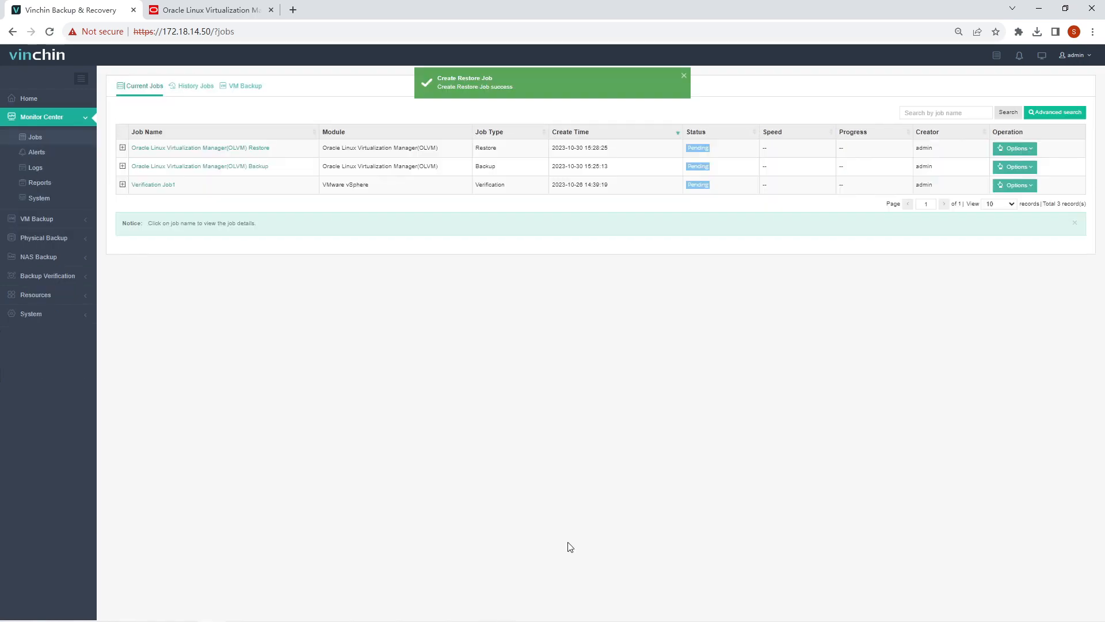
left_click(255, 151)
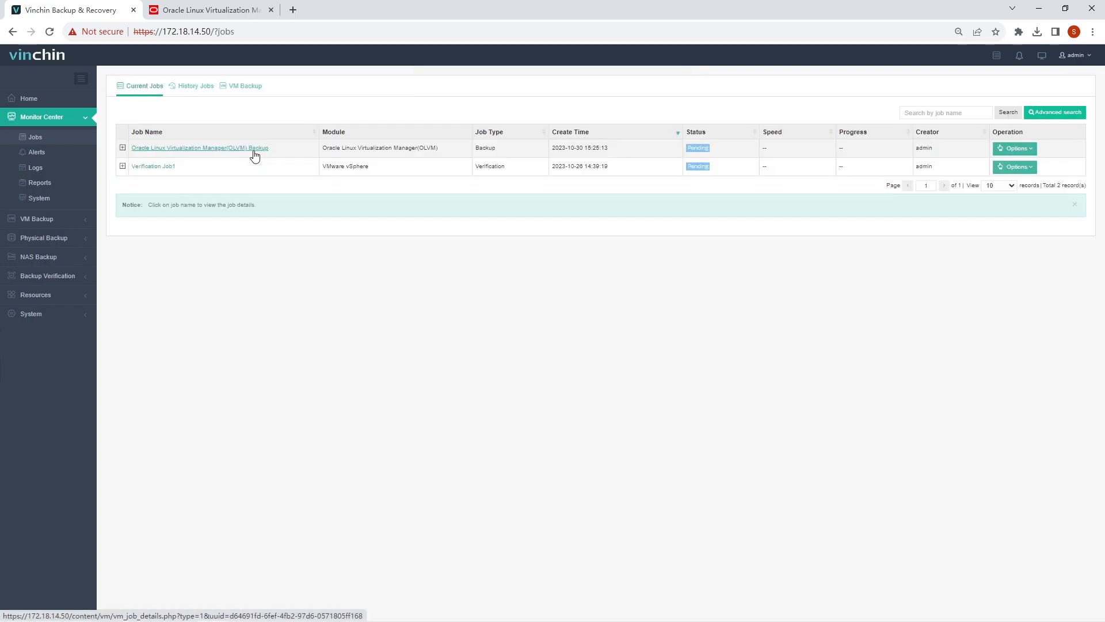
left_click(226, 10)
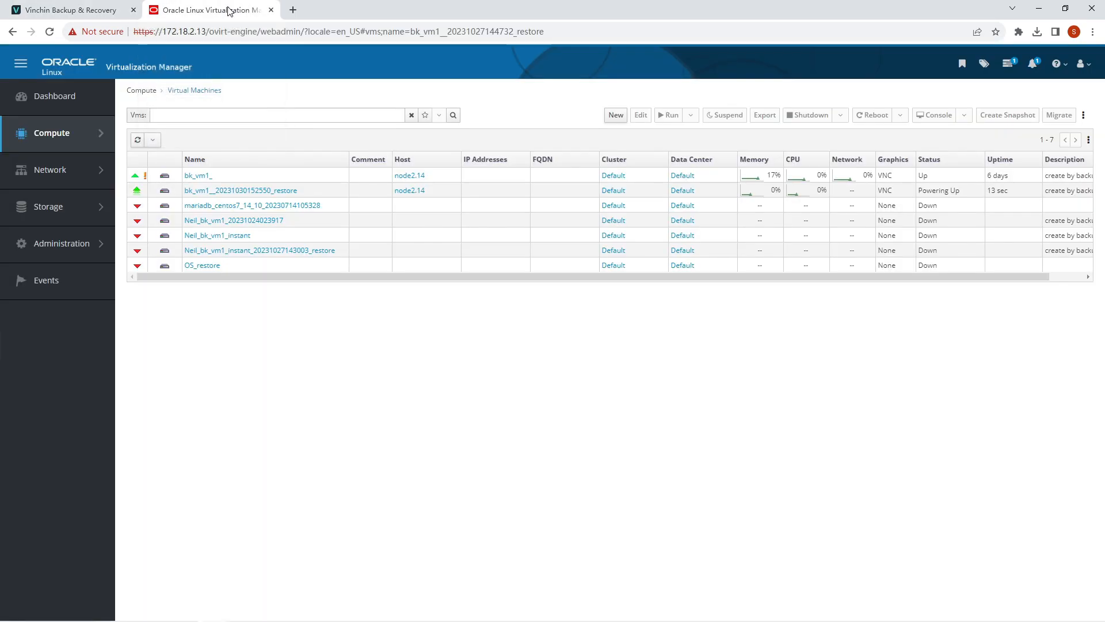
left_click(315, 192)
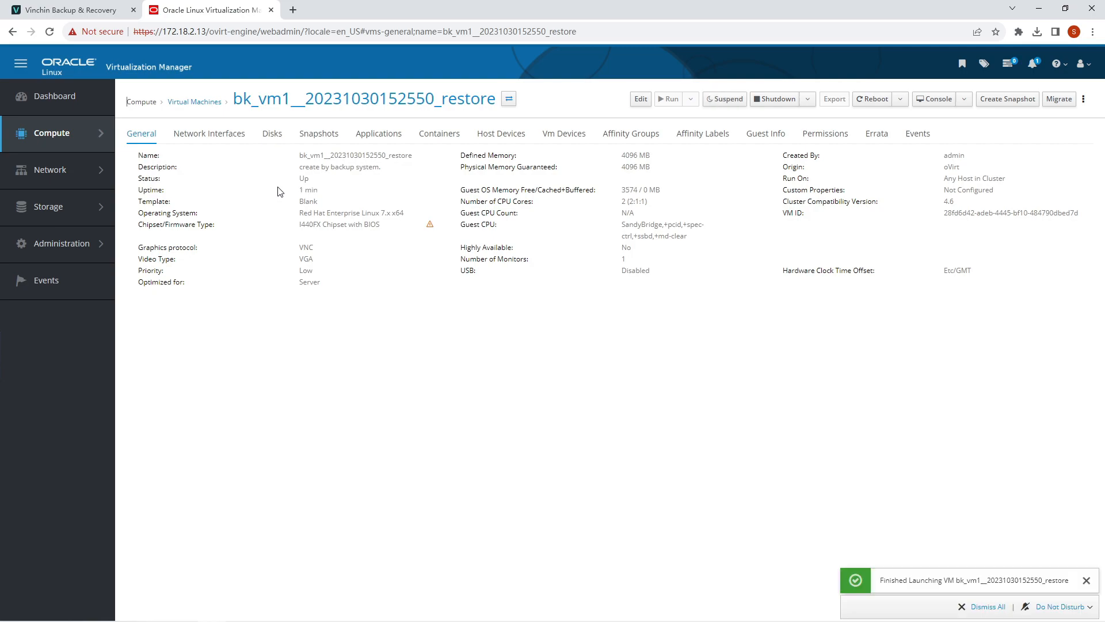
left_click(935, 99)
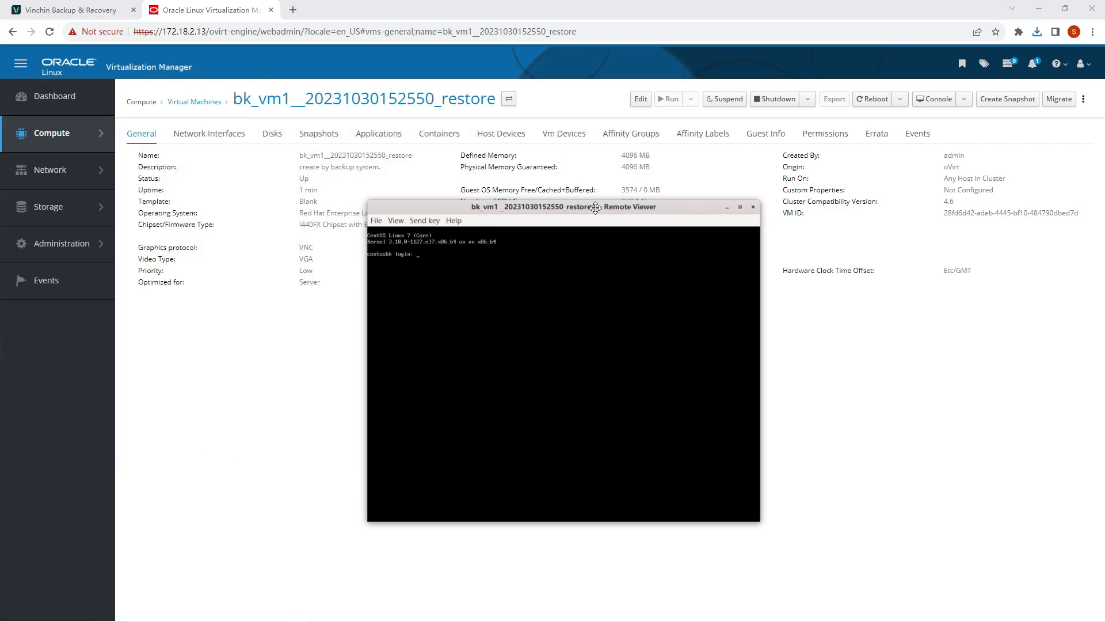
type("root")
key("Return")
key("Return")
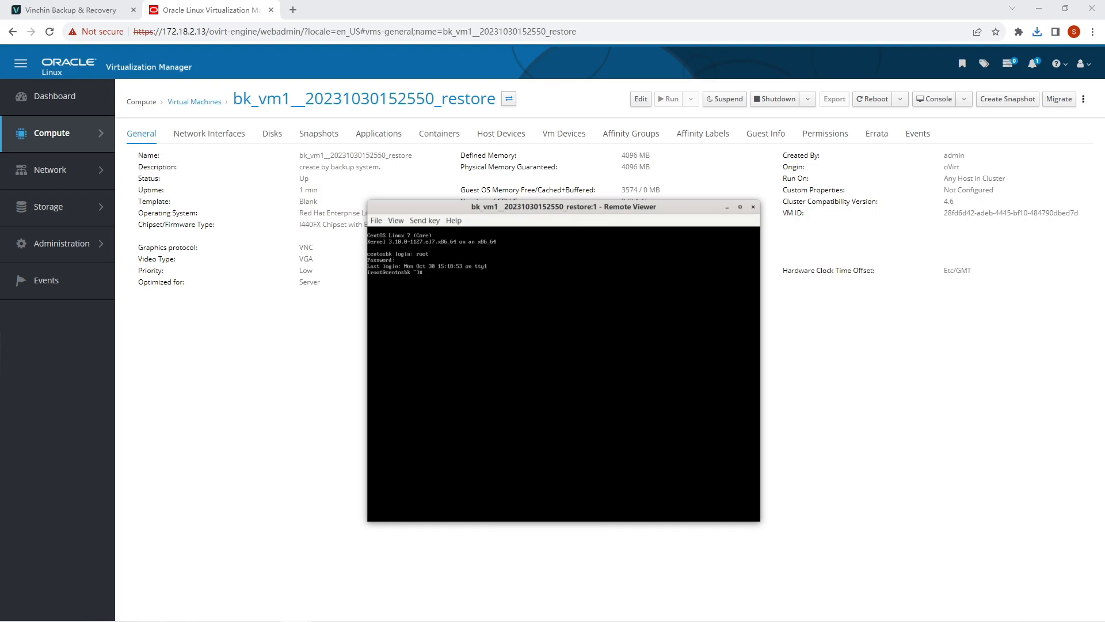
key("Return")
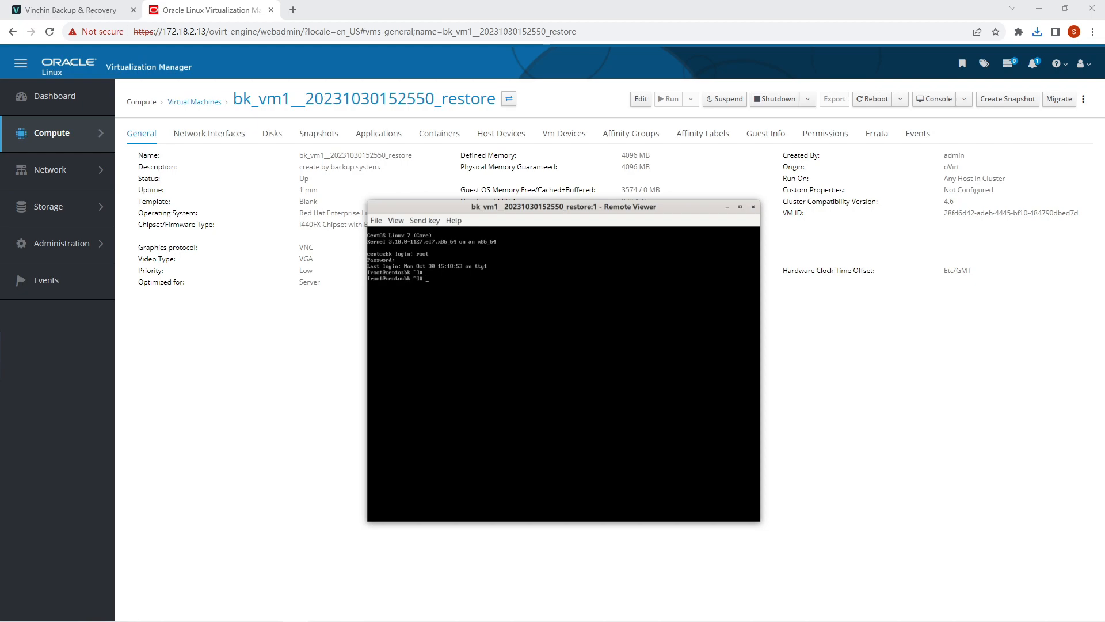